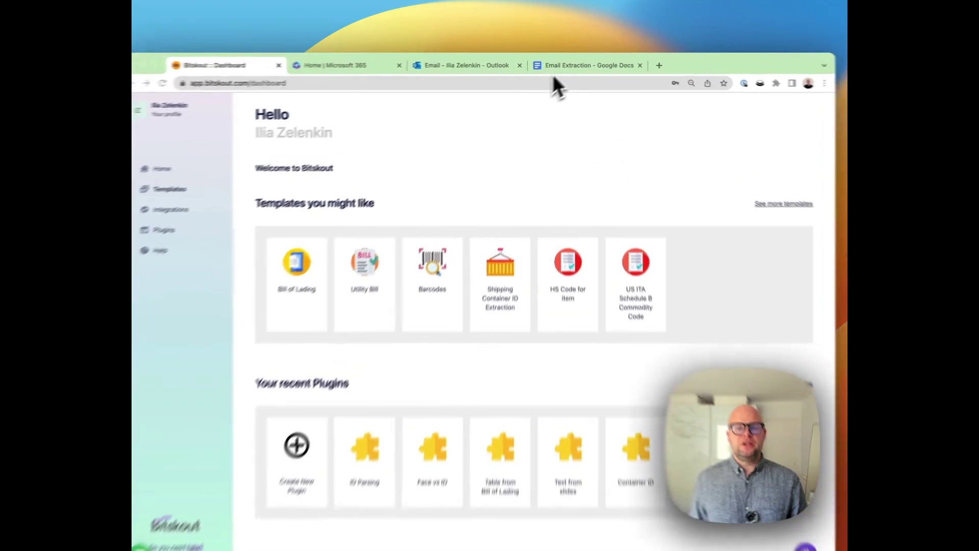
- Review the sample trip-request emails in the Email Extraction Google Doc, then go back to Bitskout
click(570, 64)
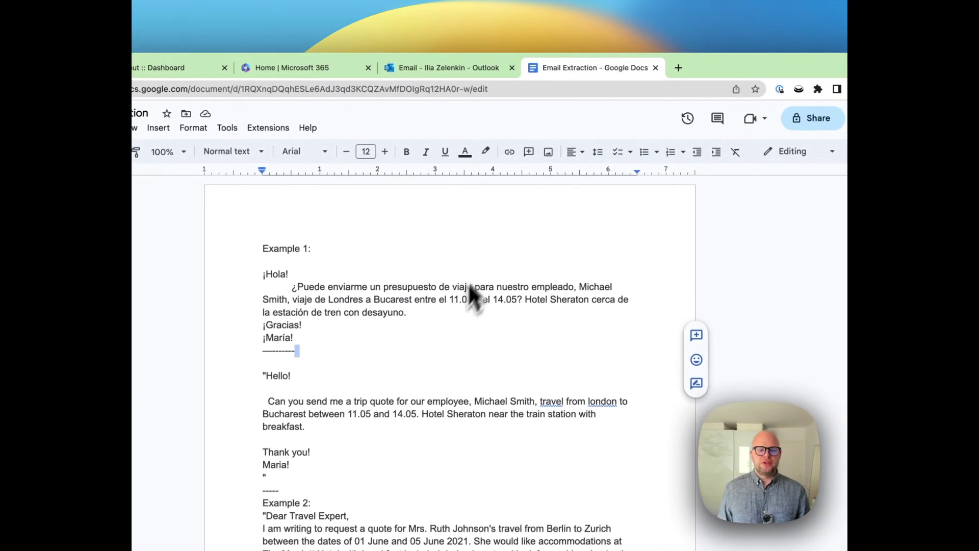
scroll(470, 296, down, 5)
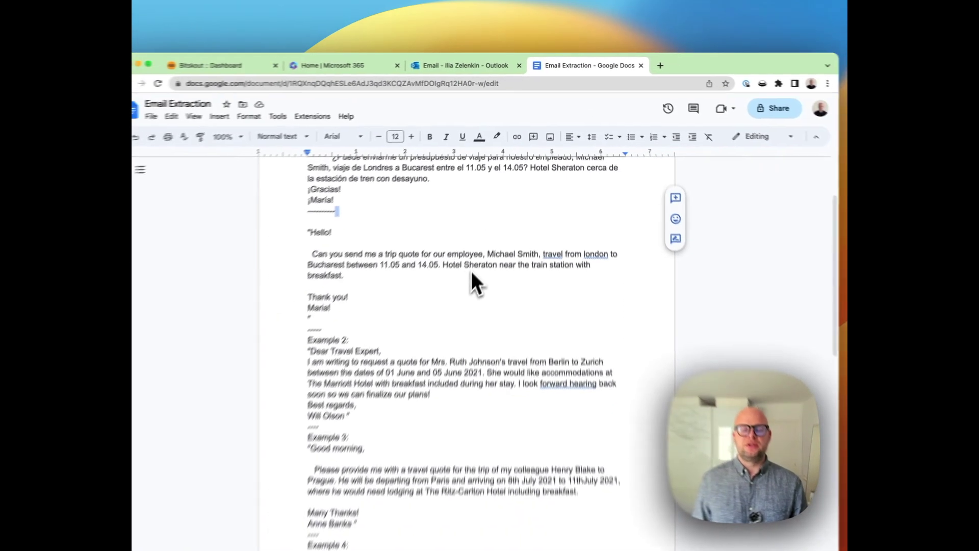
scroll(474, 265, down, 3)
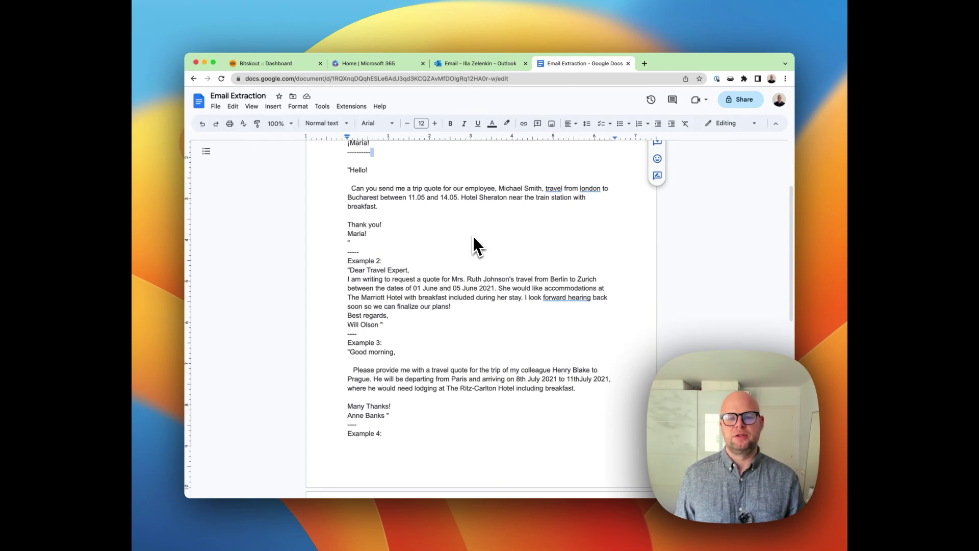
scroll(442, 246, down, 1)
scroll(440, 245, up, 2)
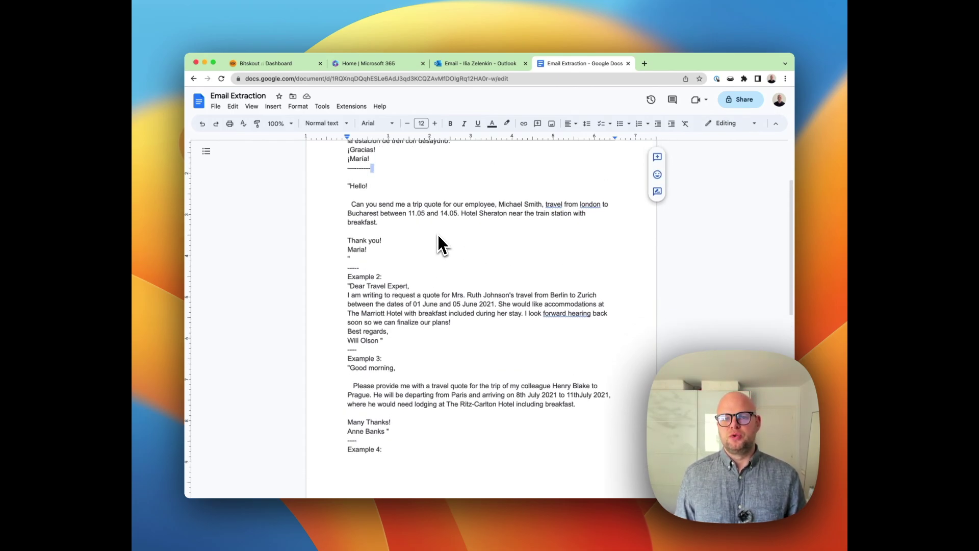
scroll(442, 247, up, 1)
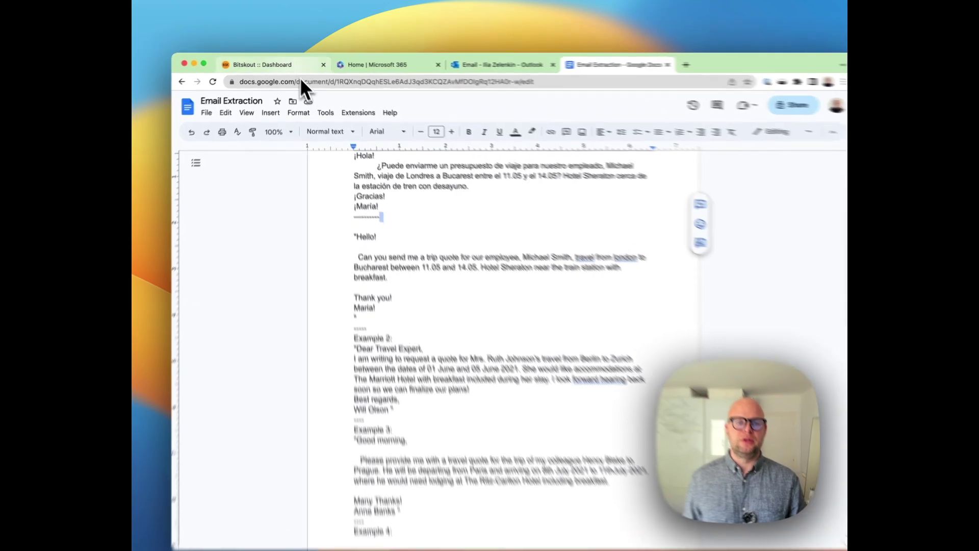
click(306, 64)
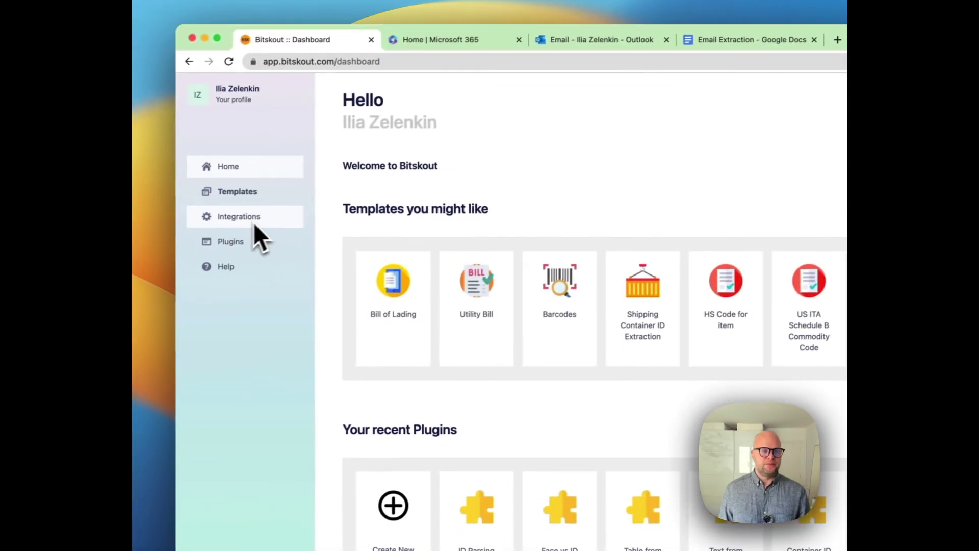
- Create a new Bitskout Extract plugin from text and add a first example
click(172, 273)
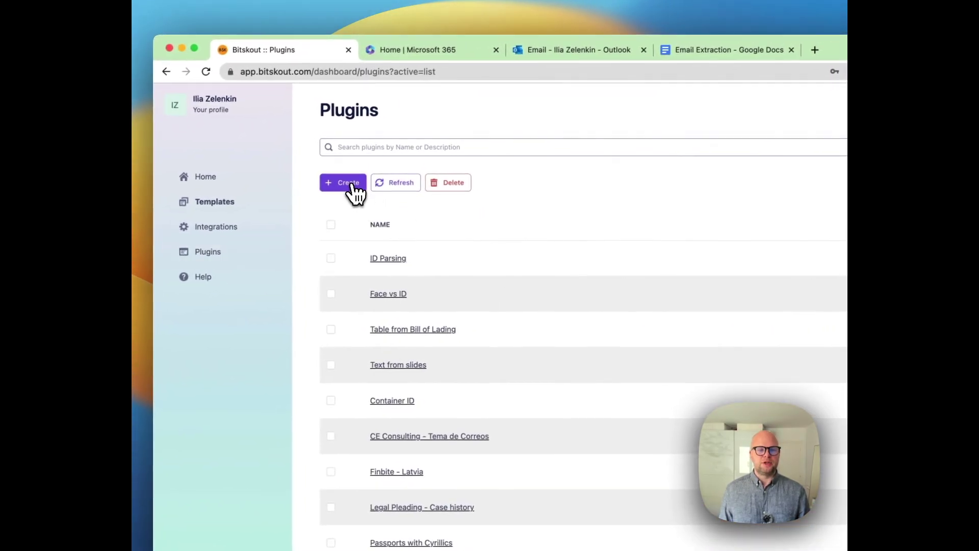
click(377, 171)
click(383, 224)
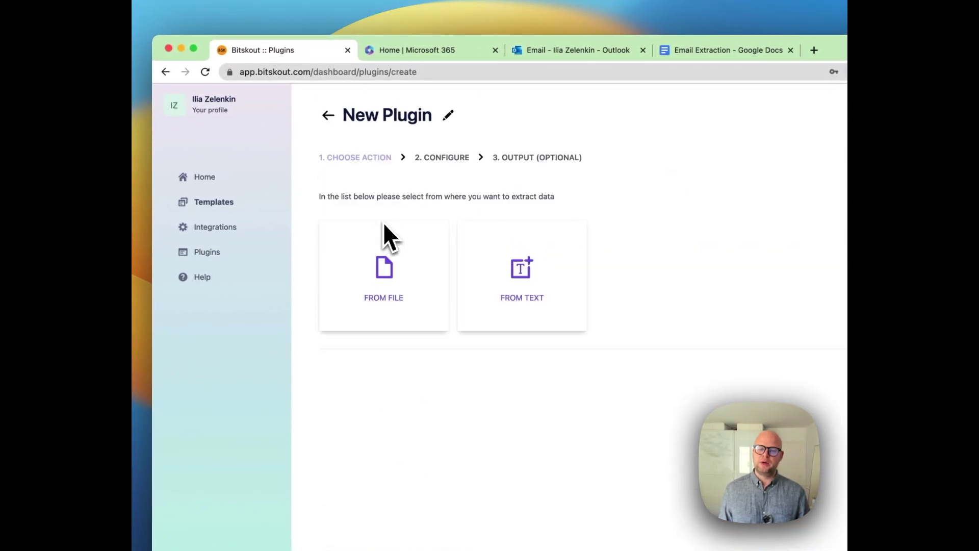
scroll(490, 232, down, 1)
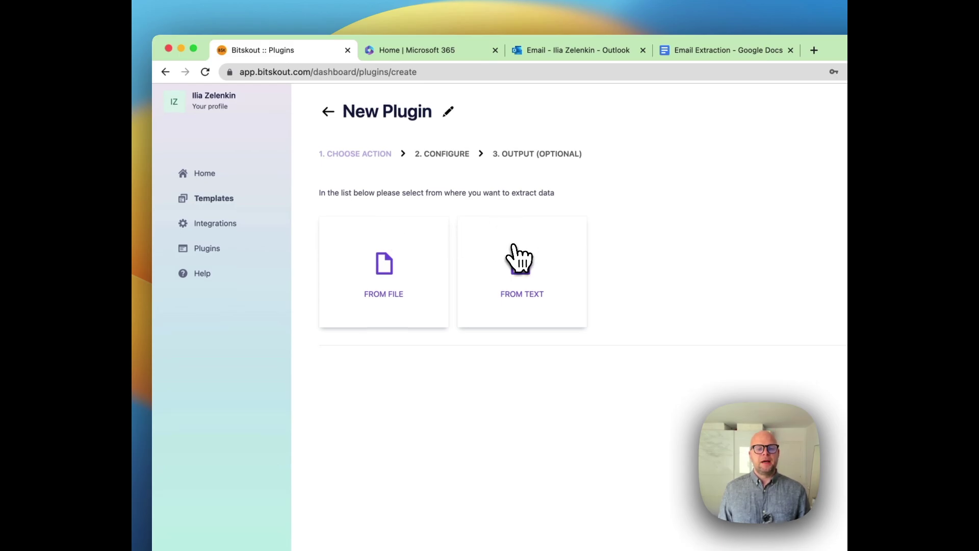
click(516, 254)
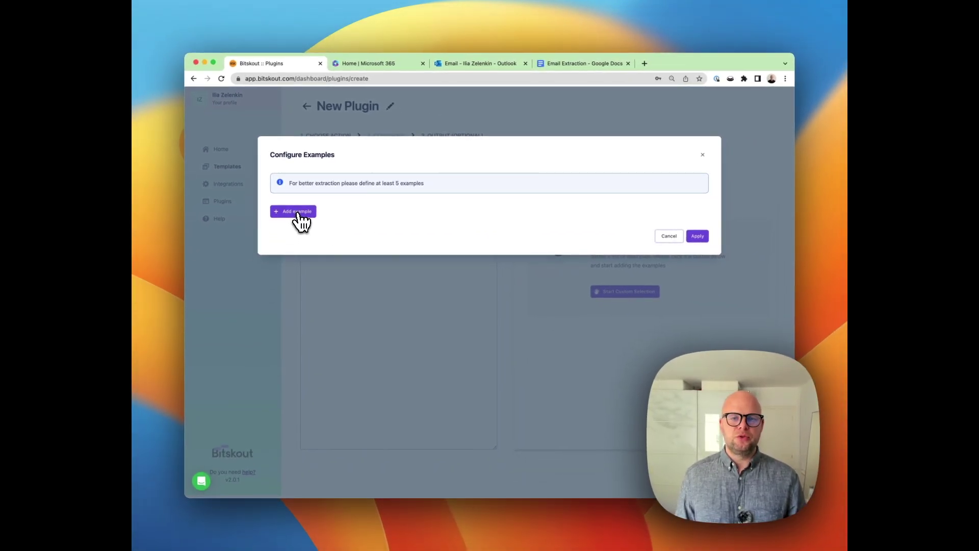
click(298, 213)
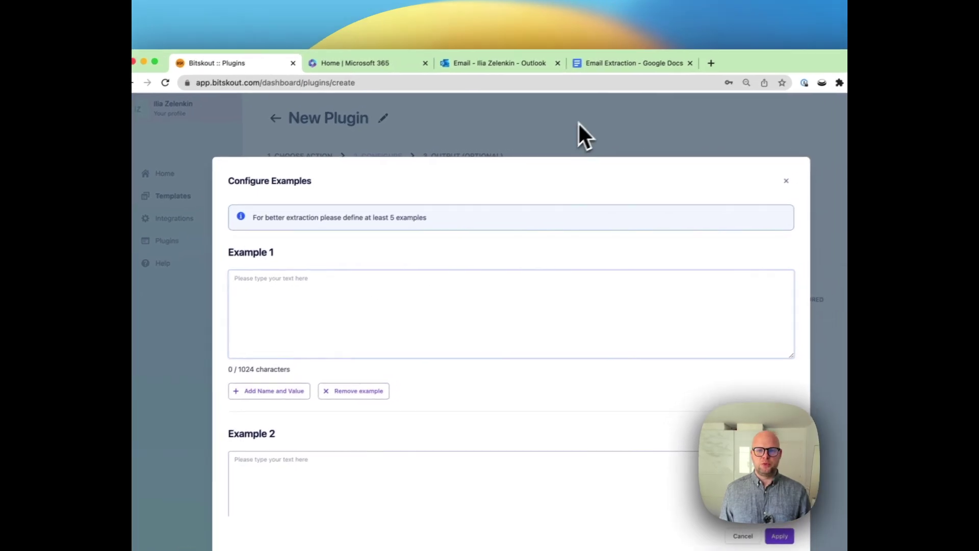
- Copy the Spanish email from ¡Hola! to ¡María! and paste it into Example 1
click(634, 64)
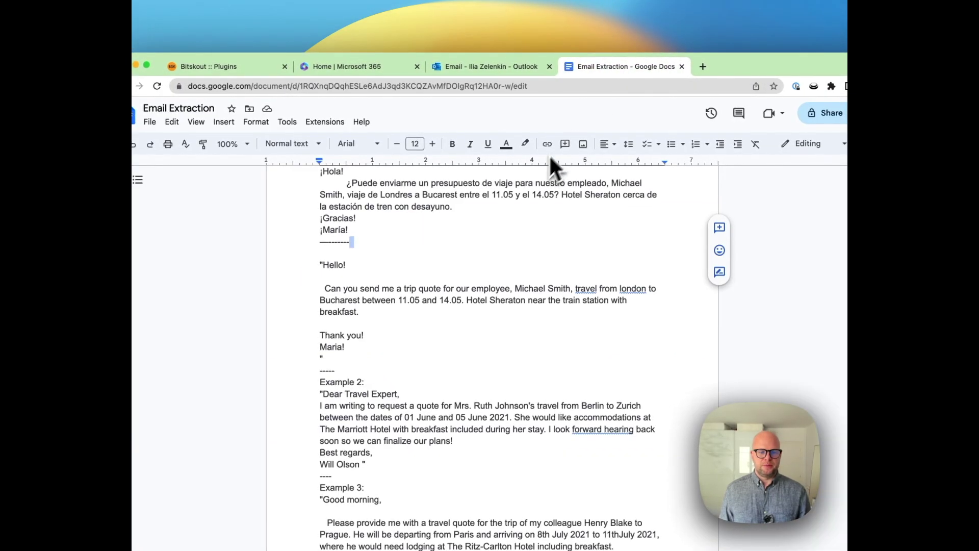
scroll(339, 208, up, 2)
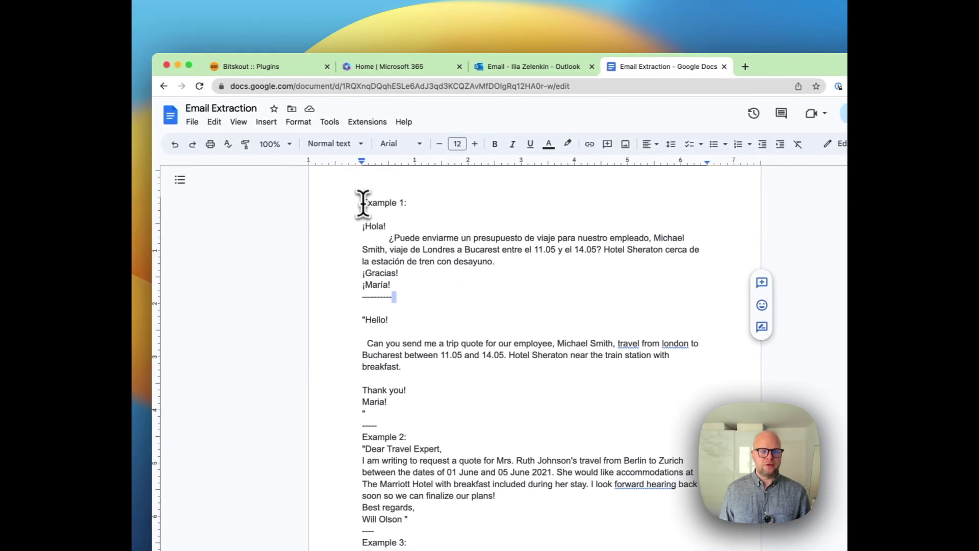
drag(320, 171, 353, 242)
drag(401, 293, 402, 282)
key(super+c)
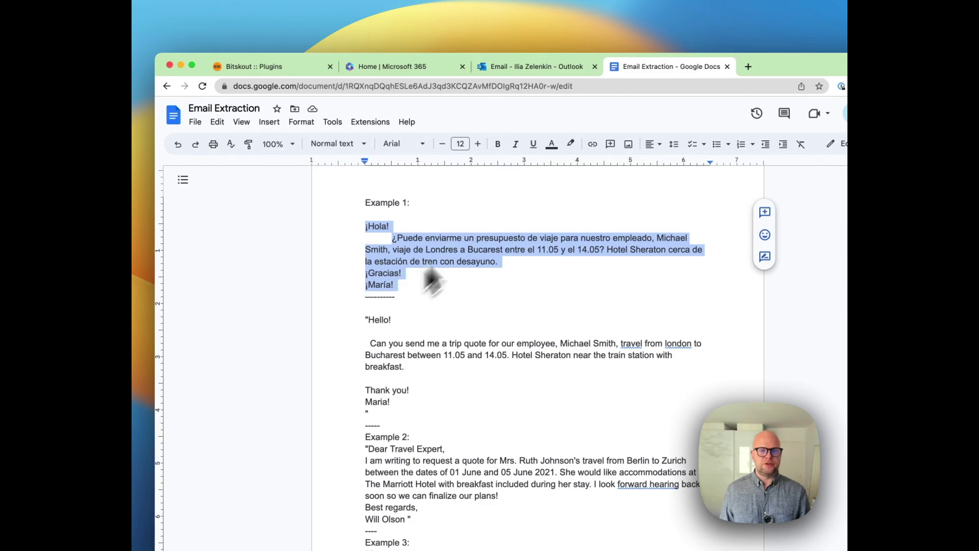
click(276, 69)
click(384, 291)
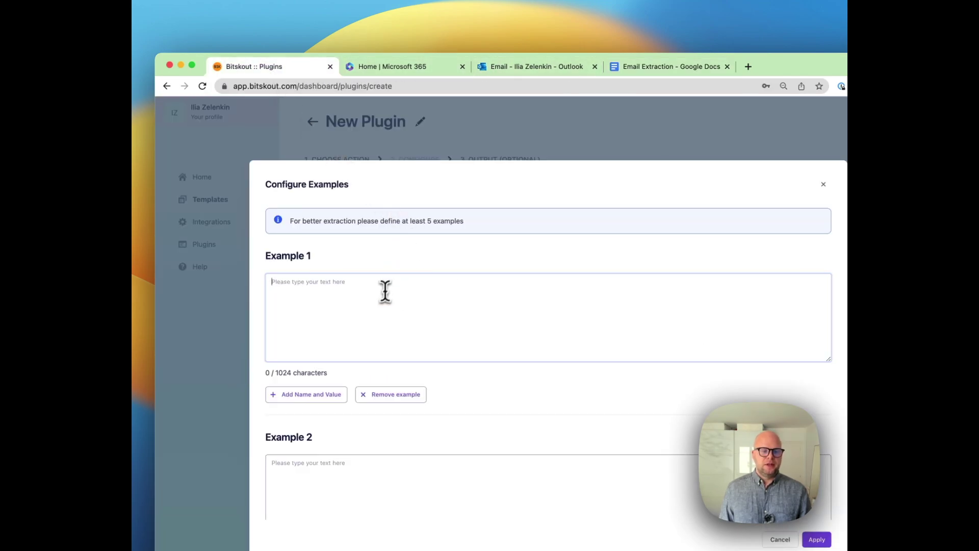
key(super+v)
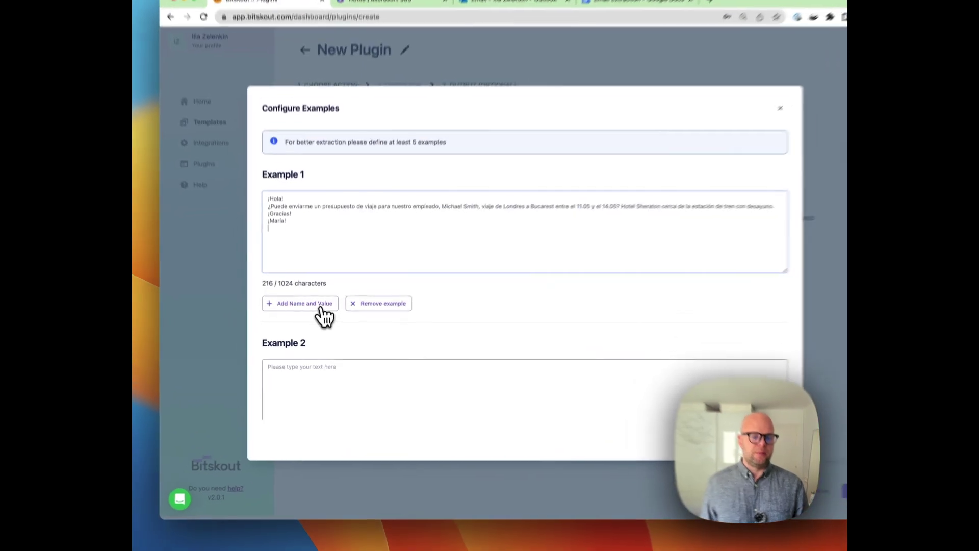
- Add four name-and-value rows to Example 1
click(312, 319)
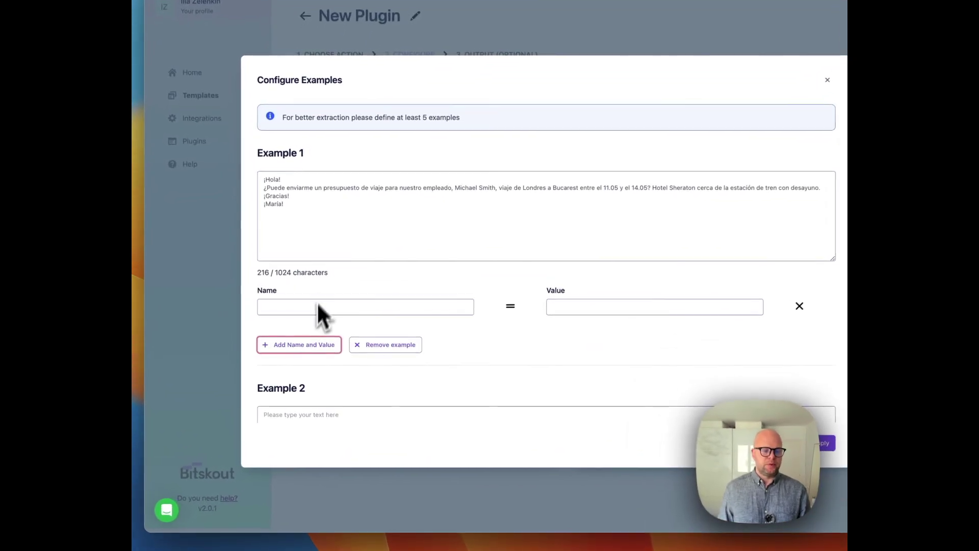
click(301, 357)
scroll(310, 364, down, 2)
click(307, 333)
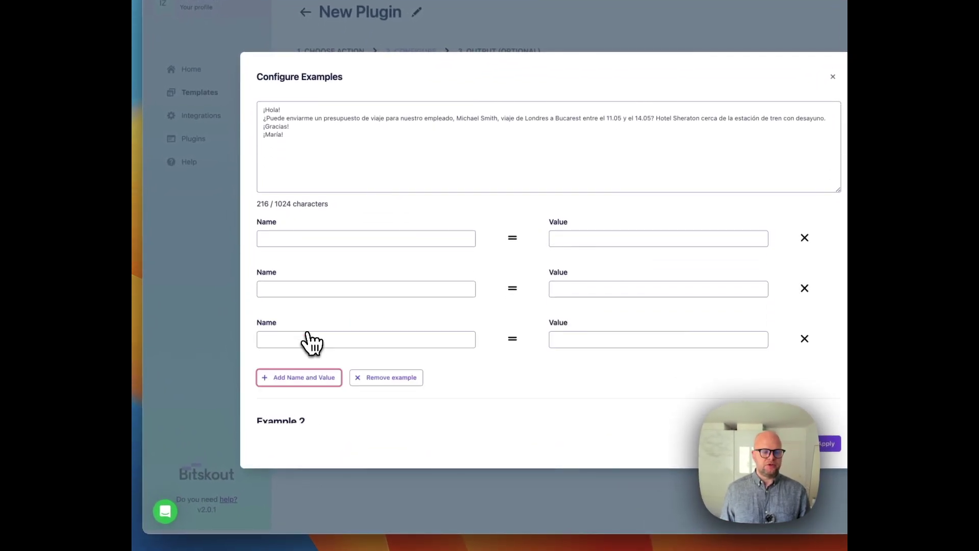
click(312, 380)
scroll(323, 299, up, 2)
- Fill the first two rows as From = Londres and To = Bucarest
click(375, 294)
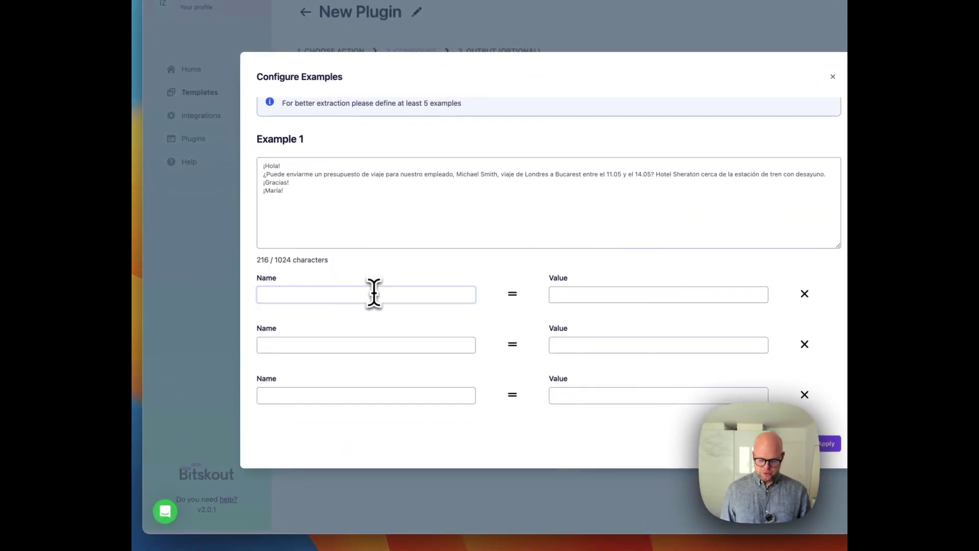
text(From)
click(636, 294)
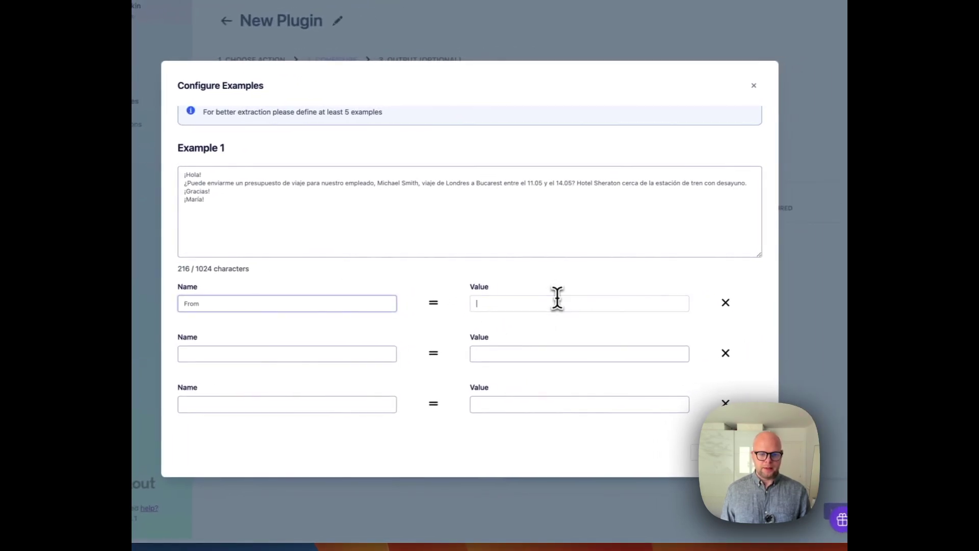
text(Londres)
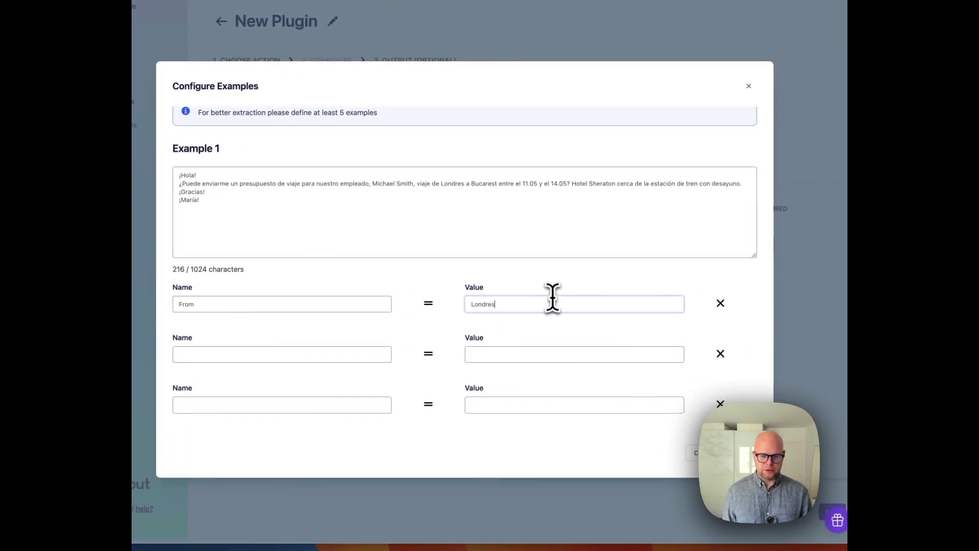
click(230, 353)
text(To)
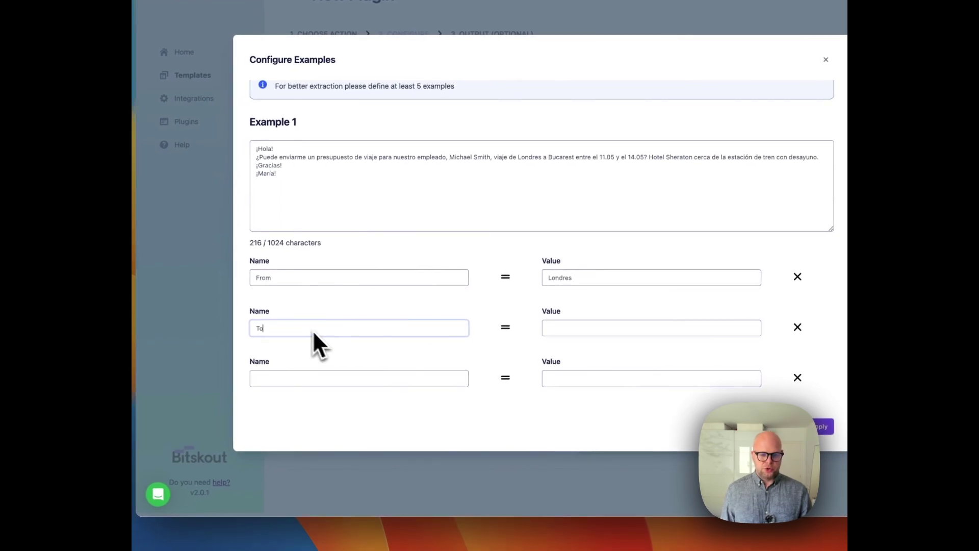
click(575, 329)
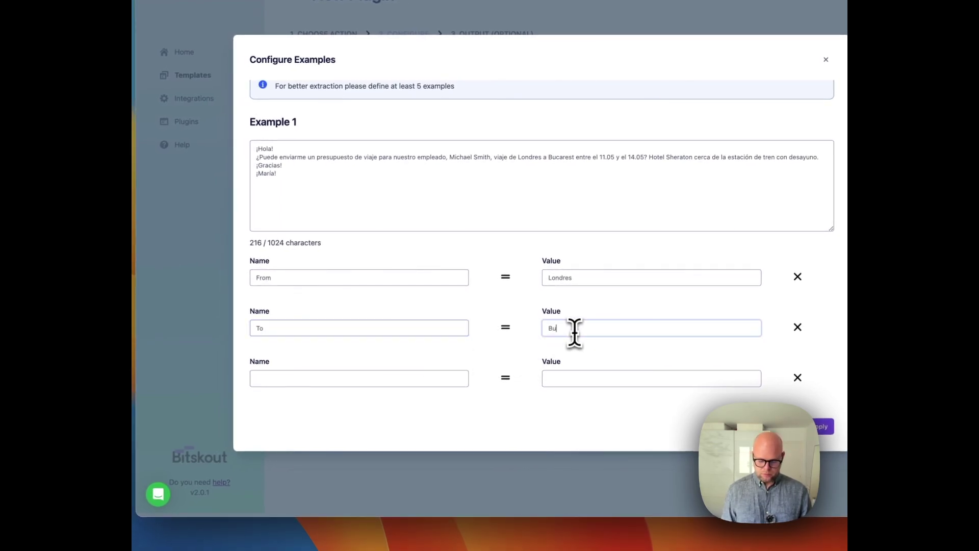
text(Bucarest)
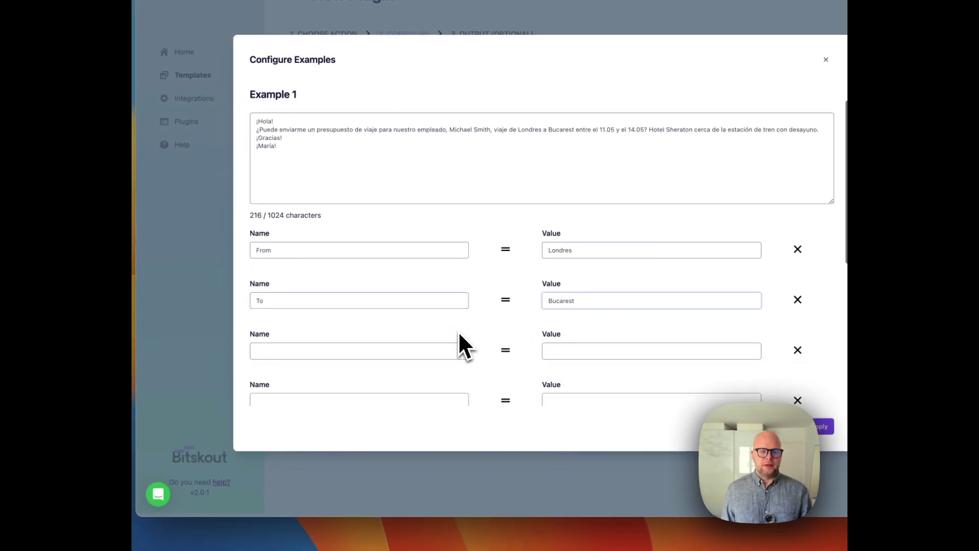
- Fill the date rows as Date From = 11.05.2023 and Date Till = 14.05.2023
click(419, 336)
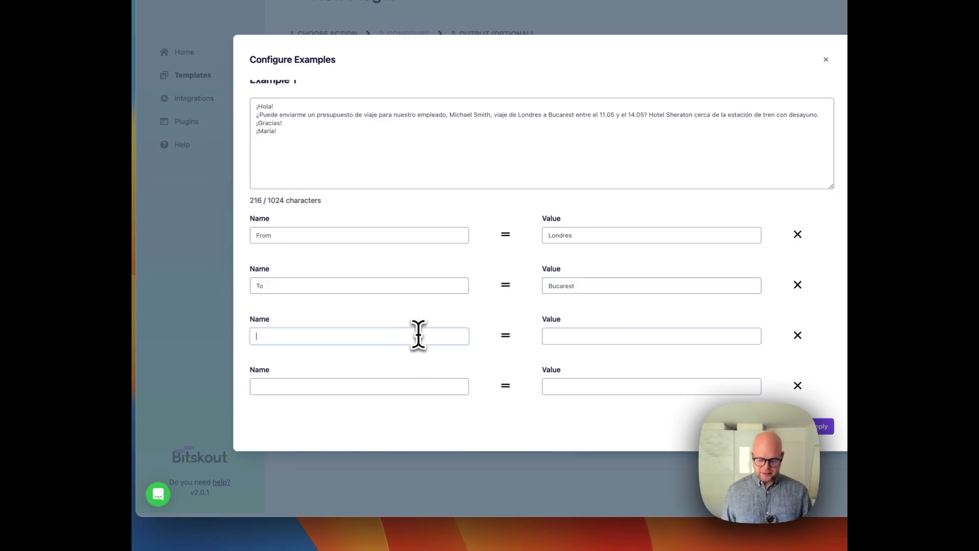
text(Date Fro)
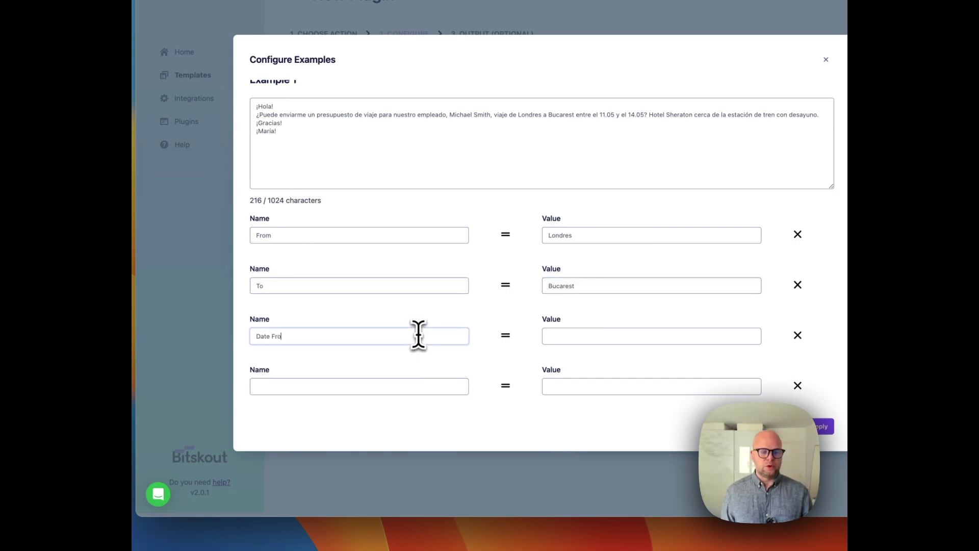
text(m)
key(Tab)
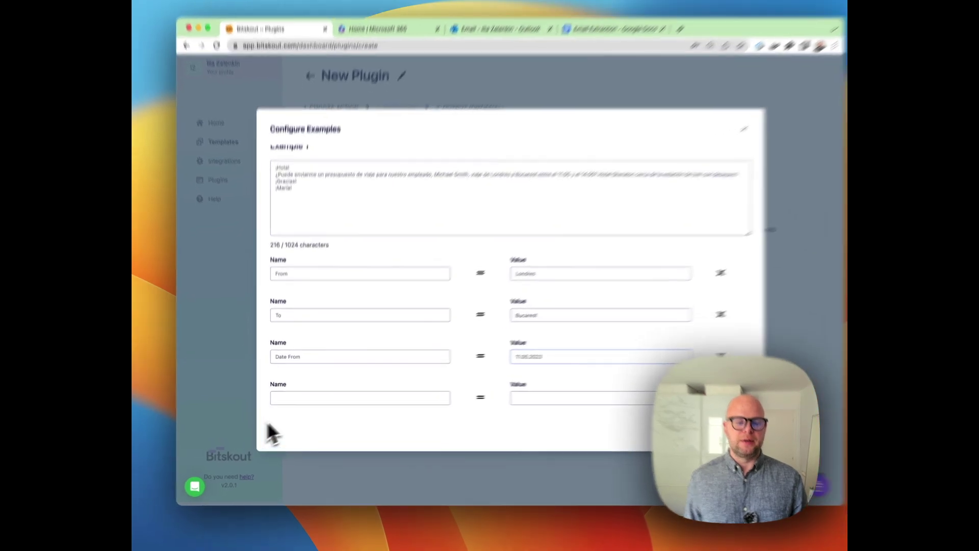
click(300, 400)
text(Date )
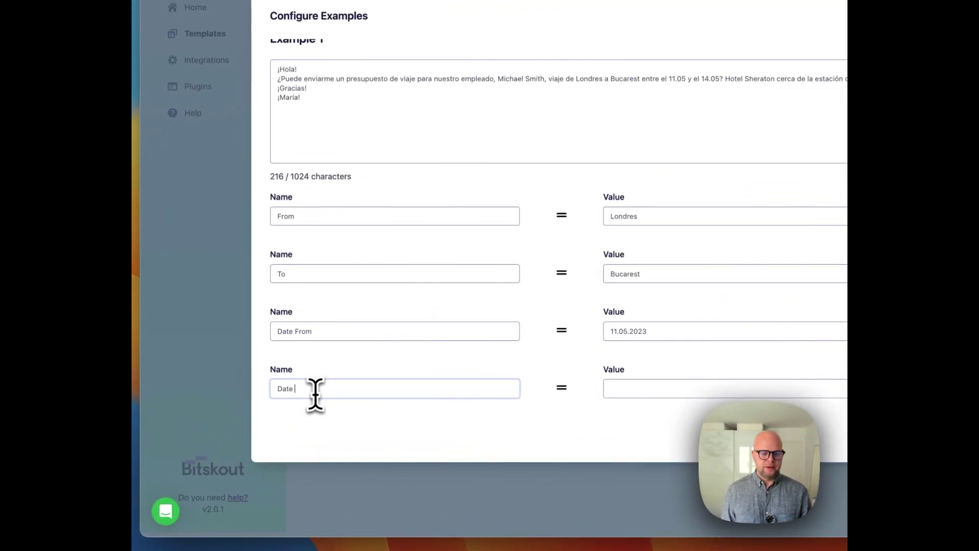
text(Till)
key(Tab)
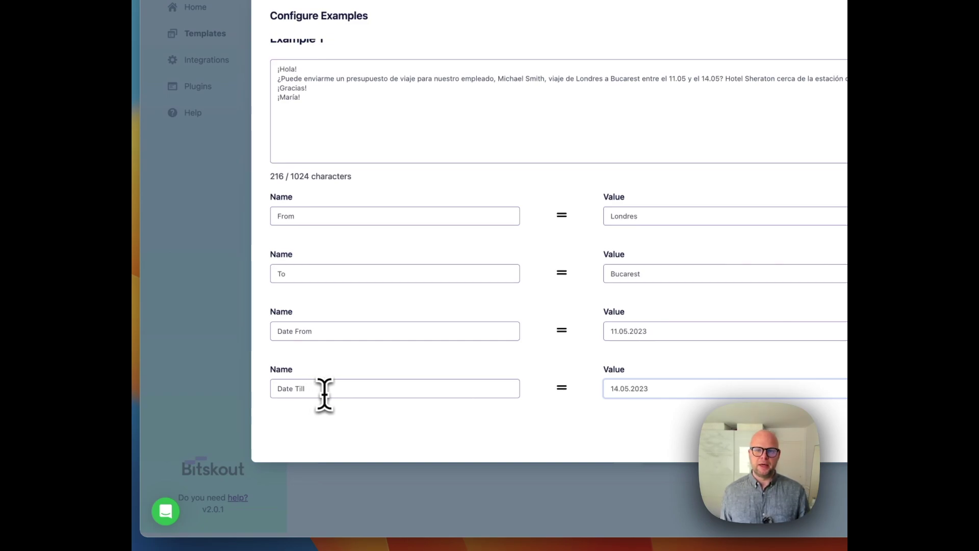
scroll(567, 306, down, 2)
- Copy the English Berlin-to-Zurich email from Google Docs into Example 2's text box
scroll(566, 286, down, 6)
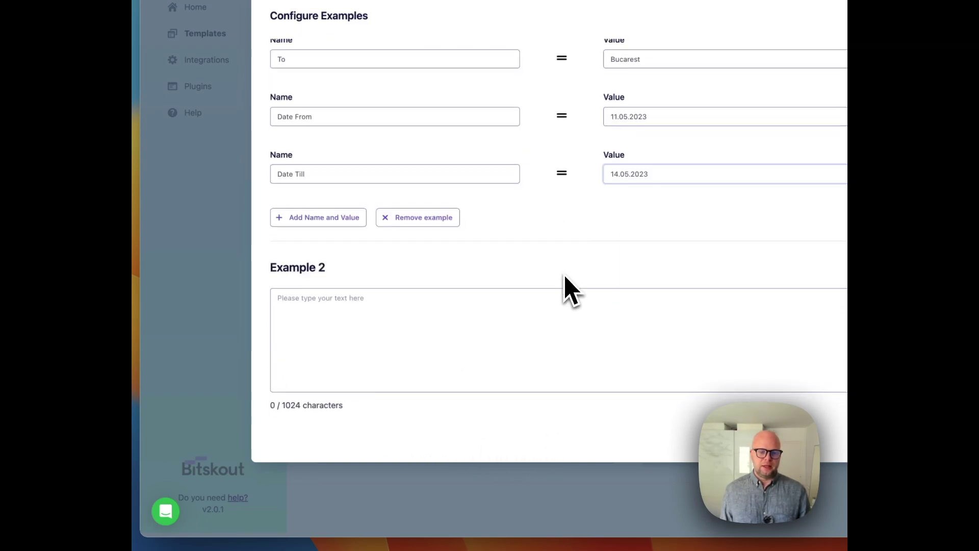
click(389, 387)
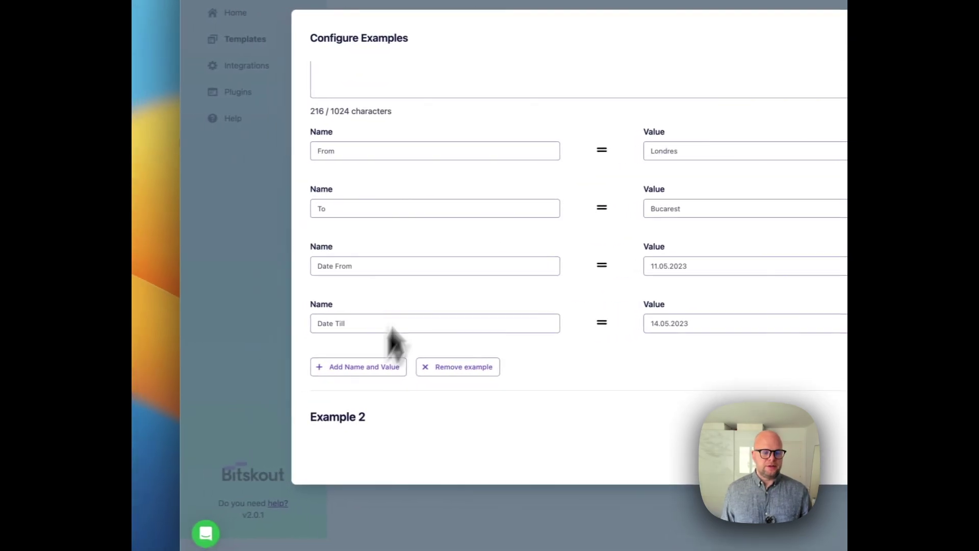
scroll(394, 339, down, 6)
click(432, 245)
key(super+v)
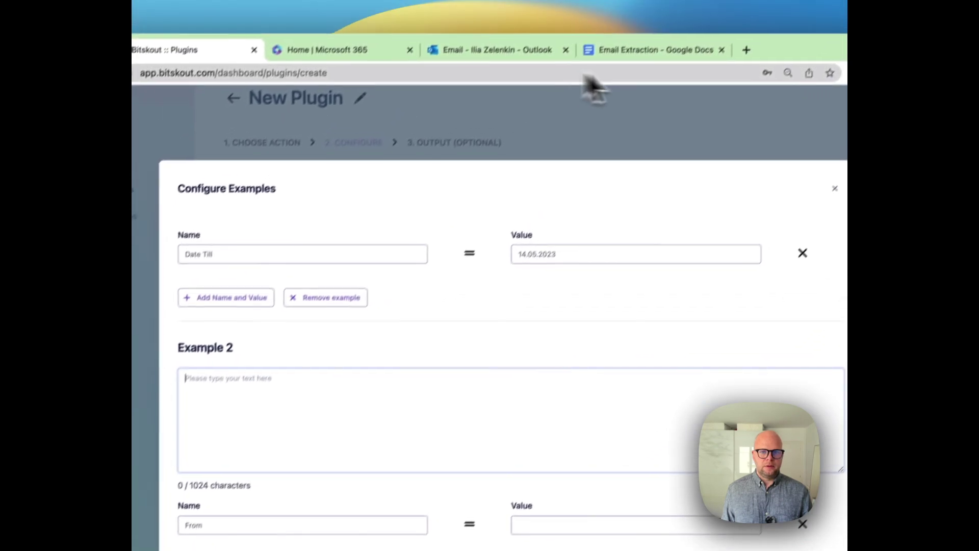
click(643, 87)
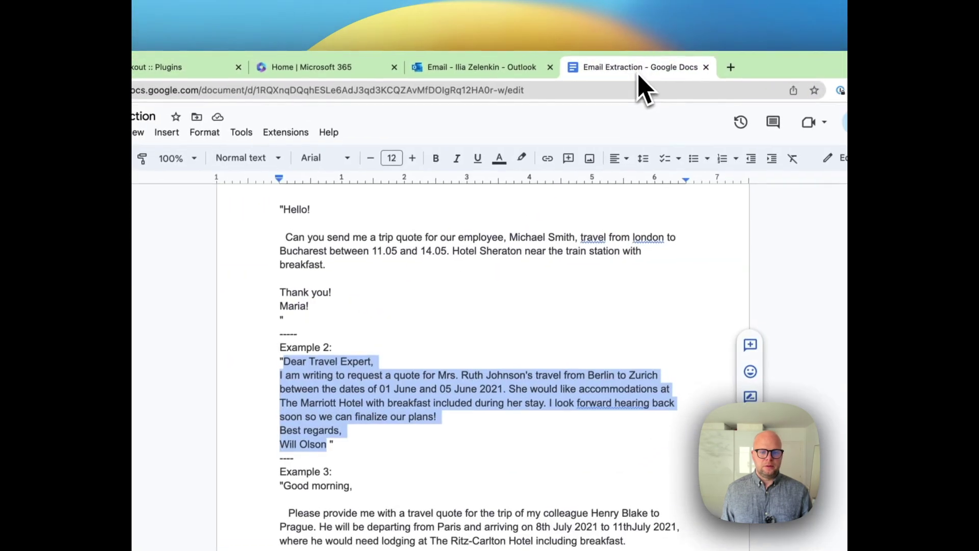
drag(356, 309, 399, 393)
key(super+c)
click(322, 48)
key(super+v)
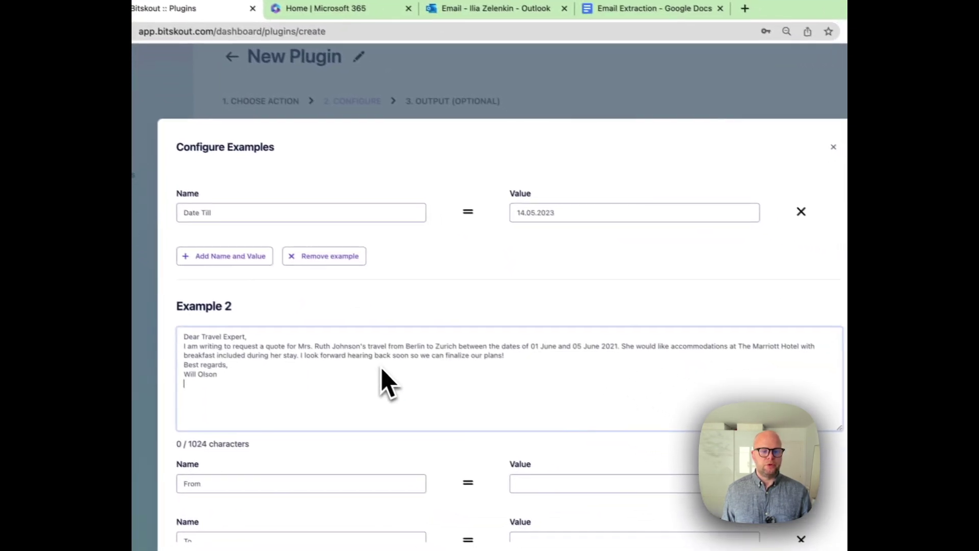
scroll(370, 364, down, 3)
- Map Example 2 to From = Berlin, To = Zurich, 01.06.2023 to 05.06.2023, fixing the year to 2023
click(561, 341)
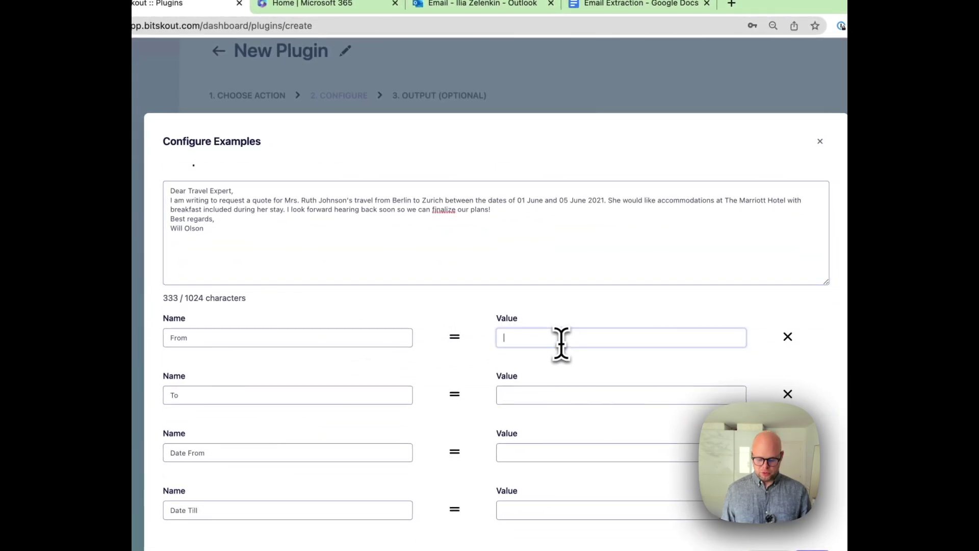
key(Tab)
key(Tab)
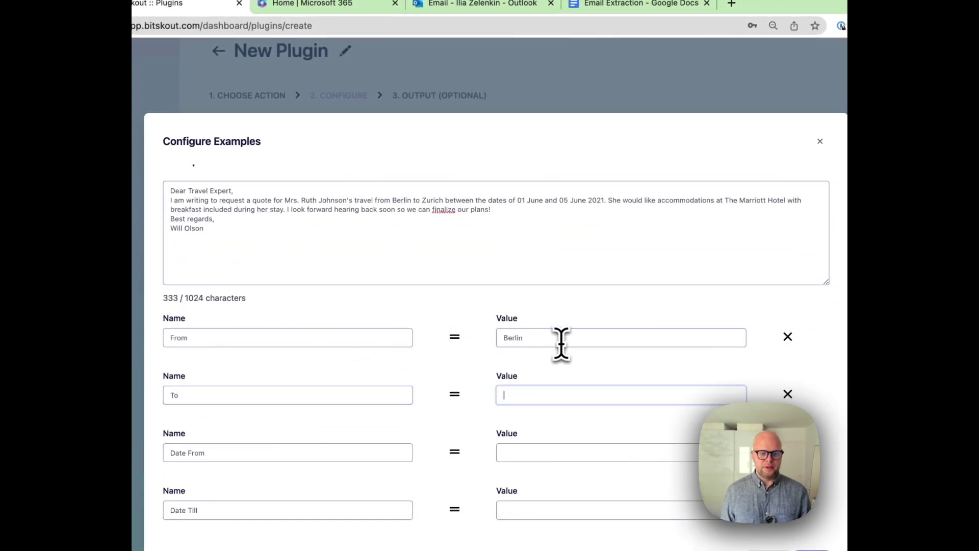
text(Zurich)
key(Tab)
key(Tab)
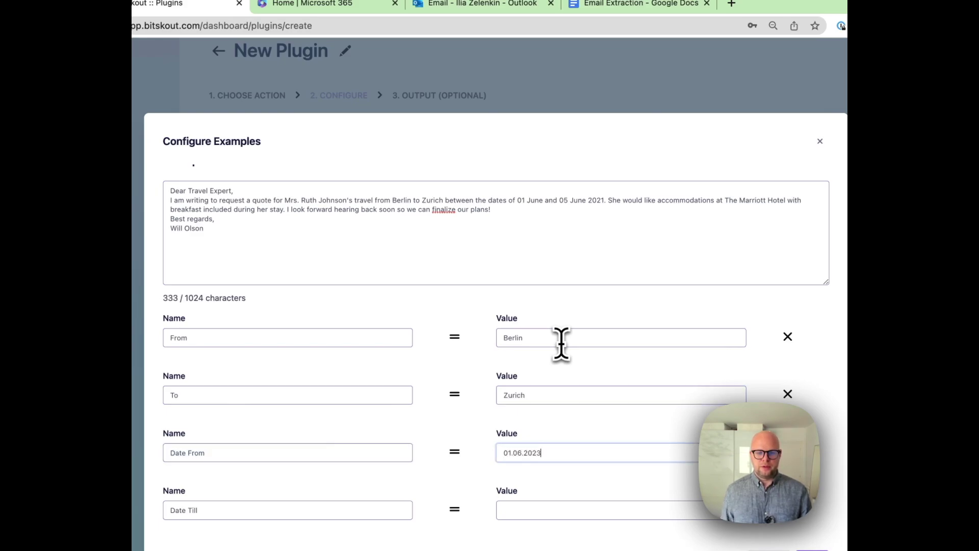
click(600, 203)
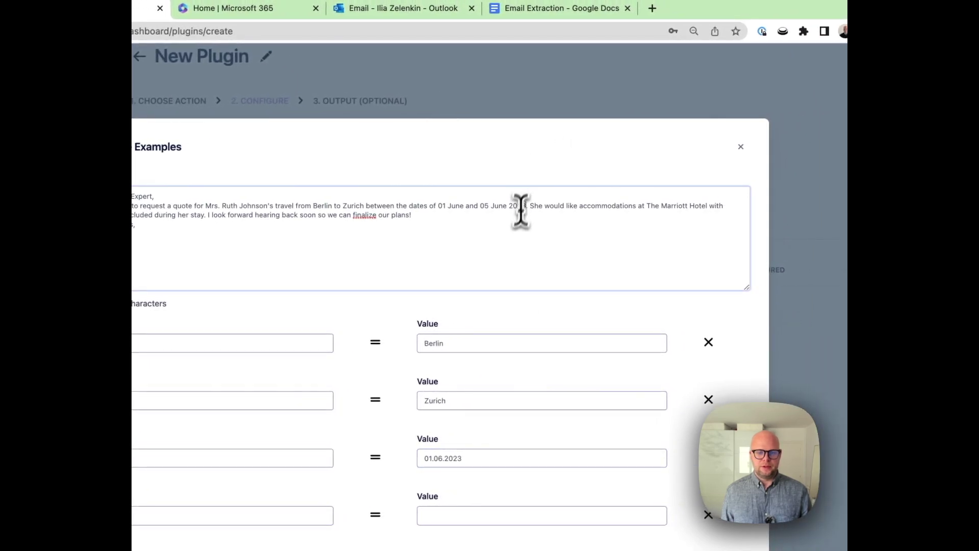
click(452, 516)
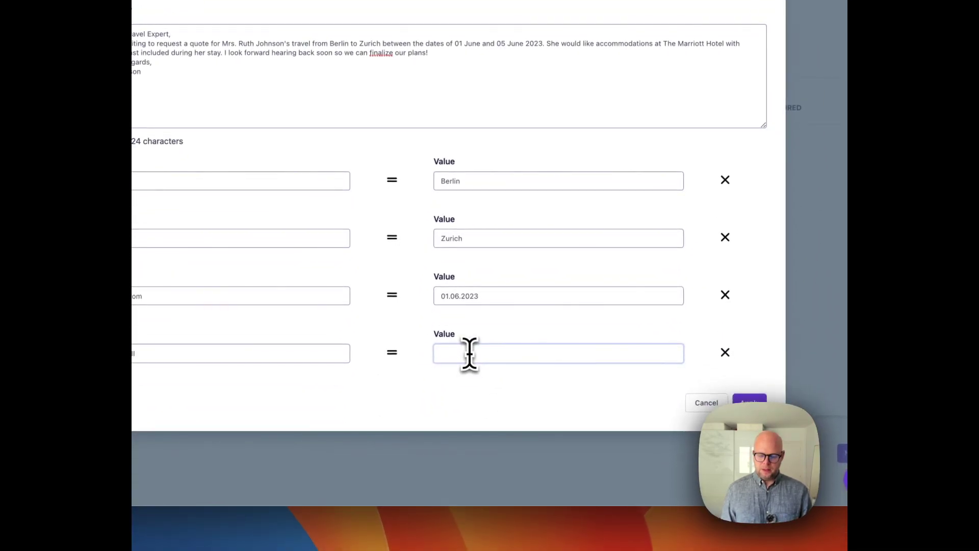
text(05.06.2023)
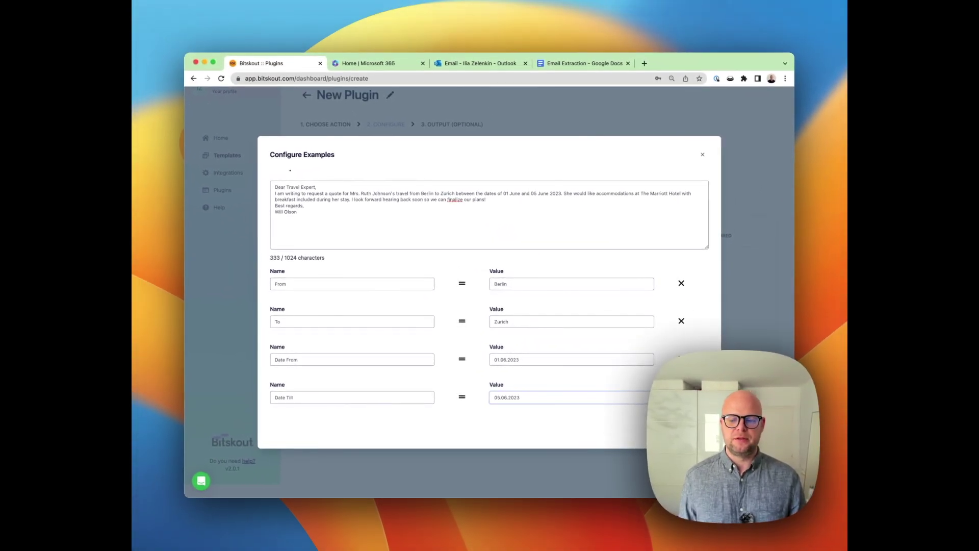
- Apply both examples and choose MS Power Automate as the plugin's output
click(686, 437)
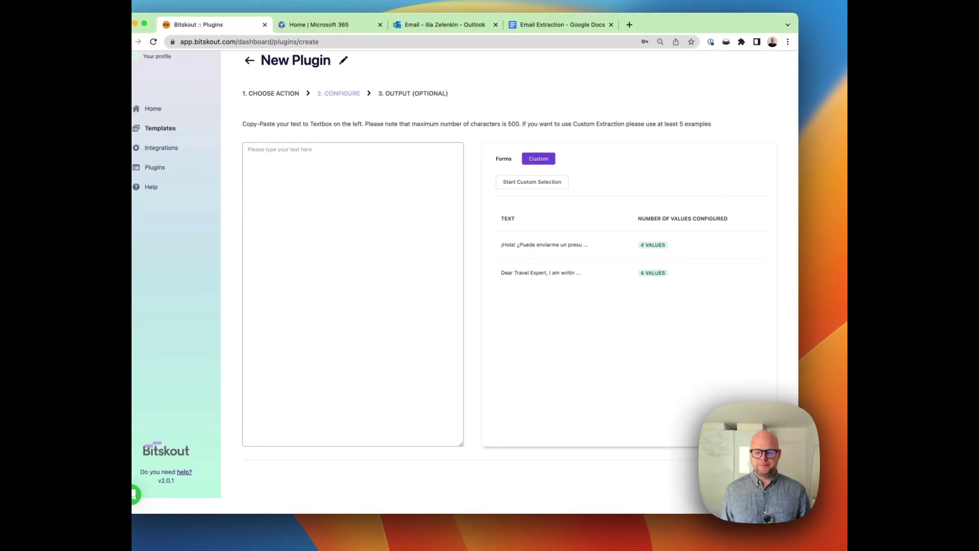
click(757, 467)
click(749, 178)
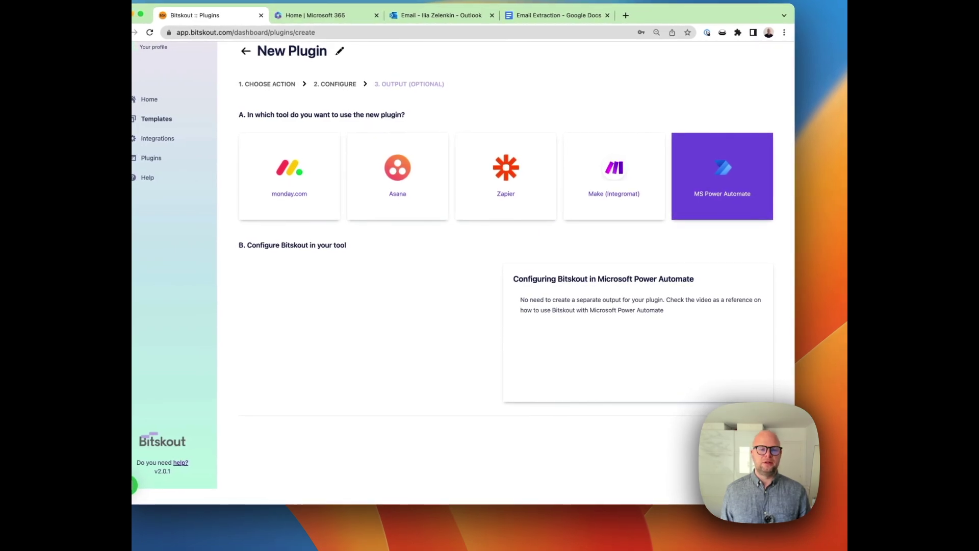
- Rename the plugin to Email Parsing for MS Power Automate and open its settings
click(340, 51)
drag(331, 53, 288, 51)
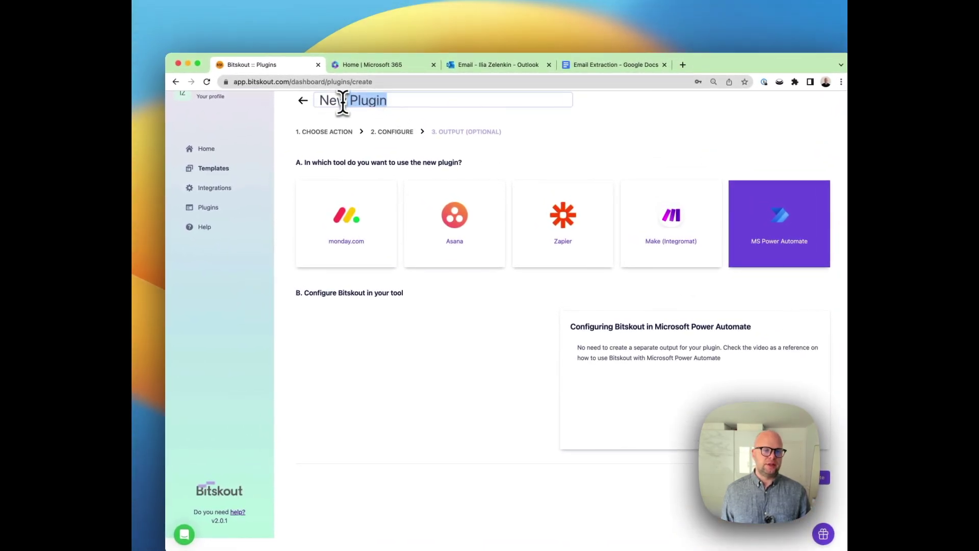
drag(326, 102, 321, 100)
text(Email Parsing)
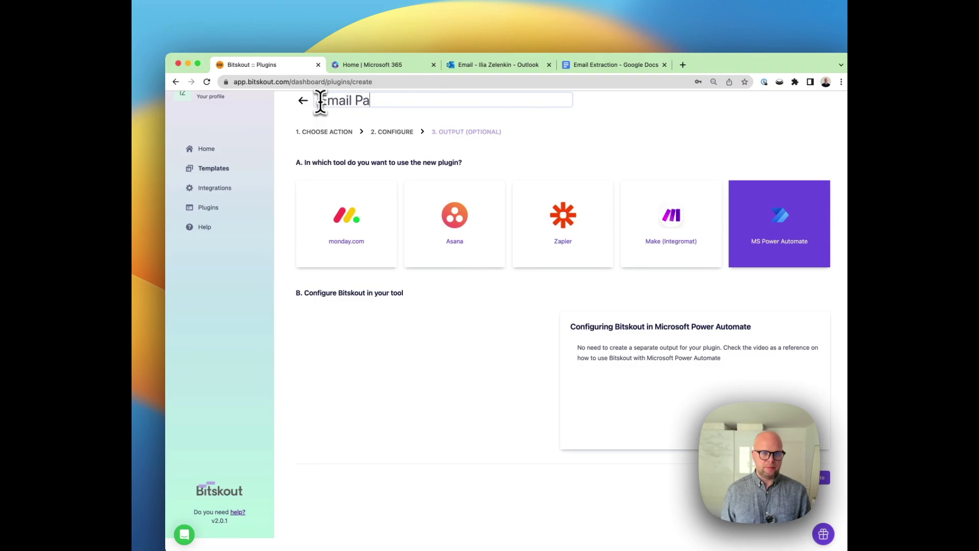
key(Return)
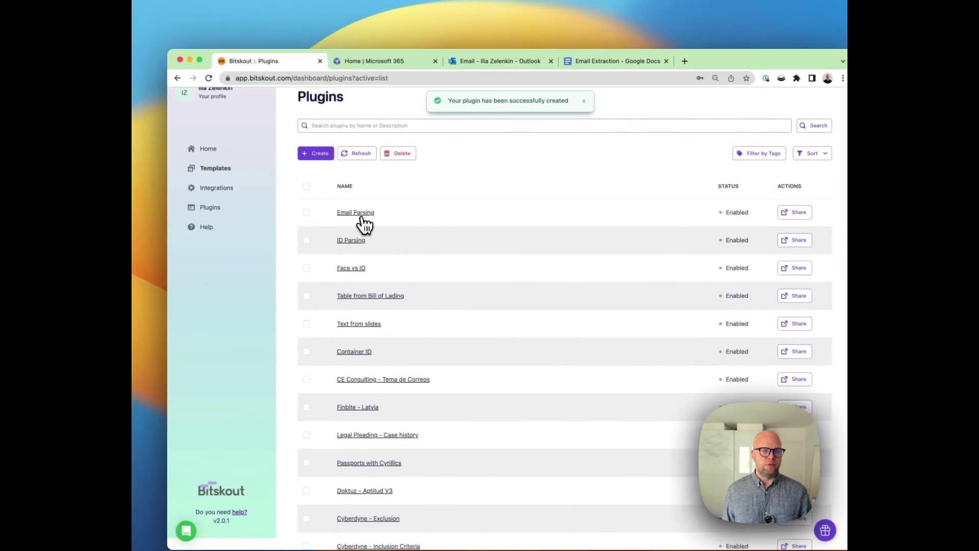
click(360, 214)
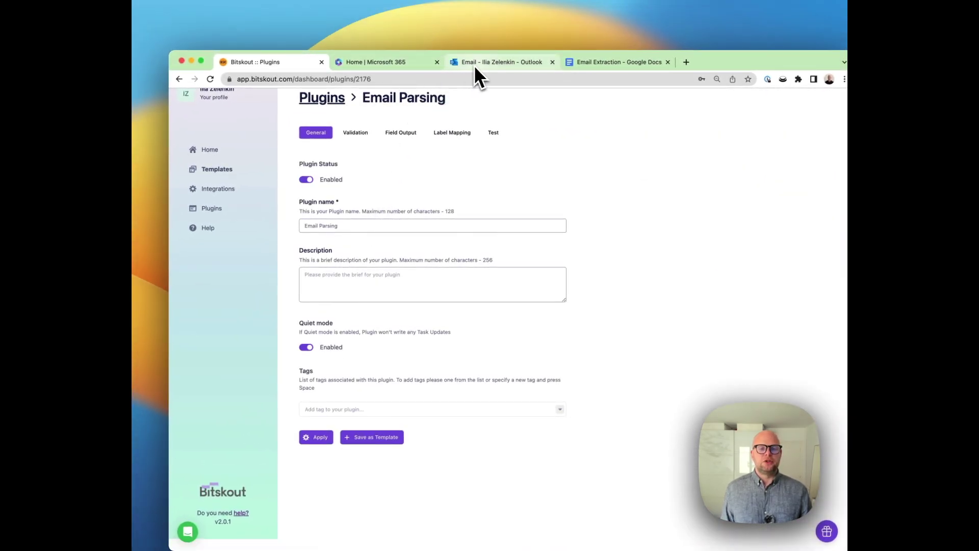
- Launch Power Automate from the All apps list in the Microsoft 365 app launcher
click(412, 65)
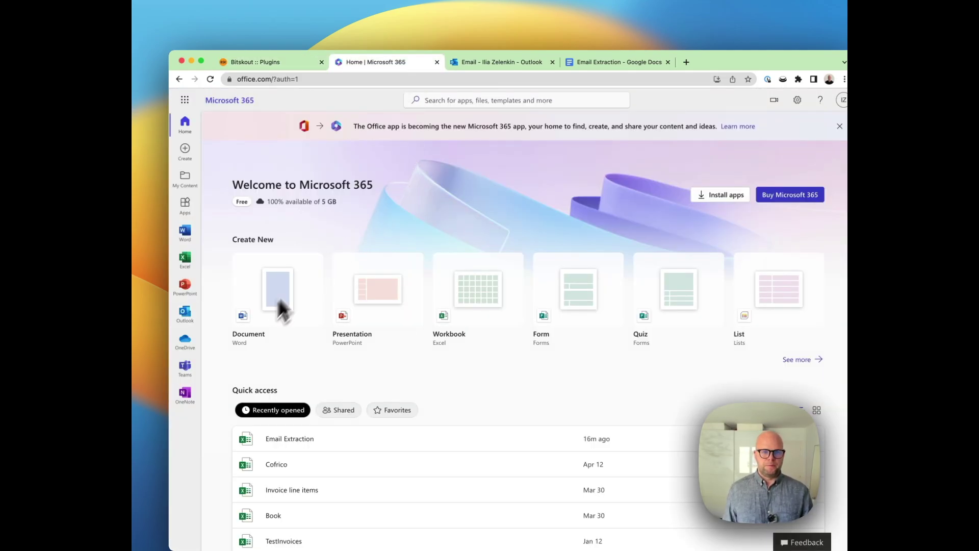
click(188, 94)
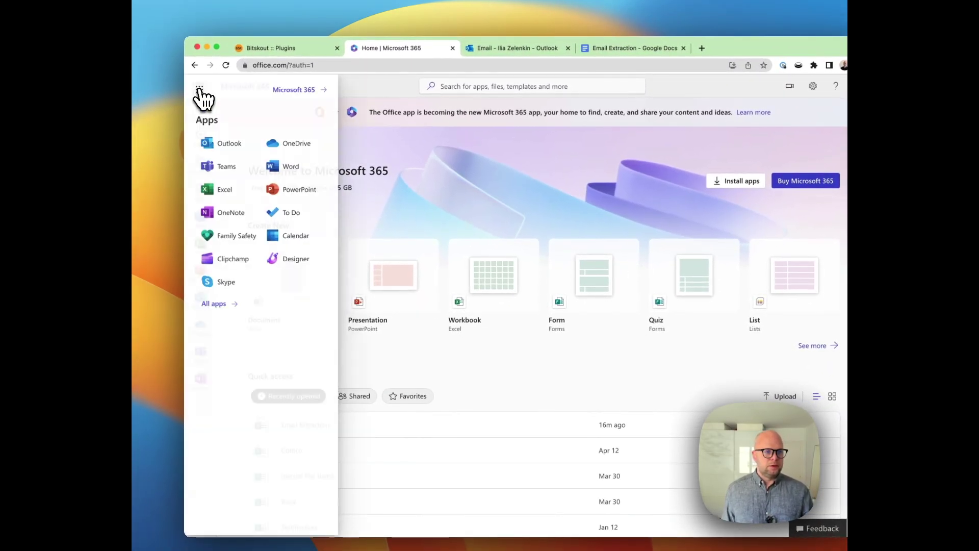
click(223, 306)
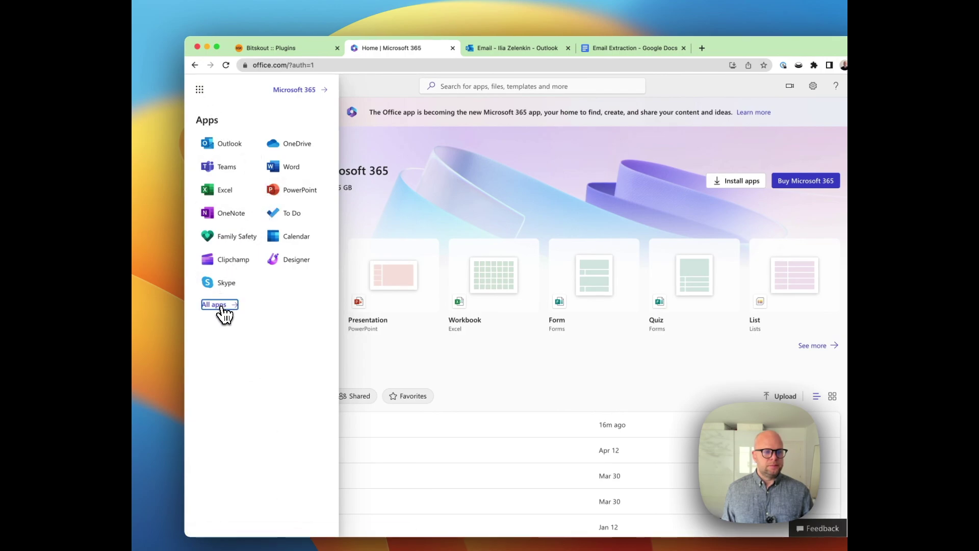
scroll(264, 337, down, 5)
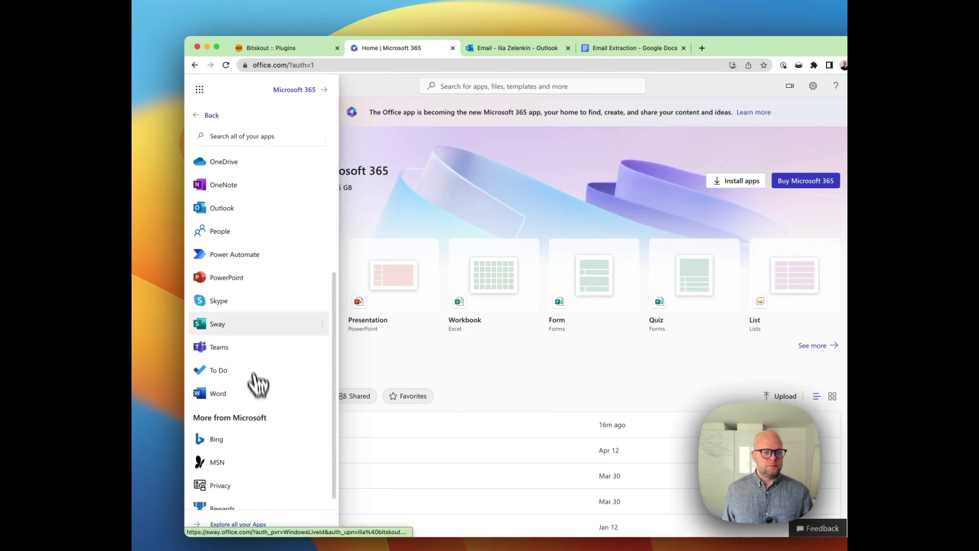
click(242, 266)
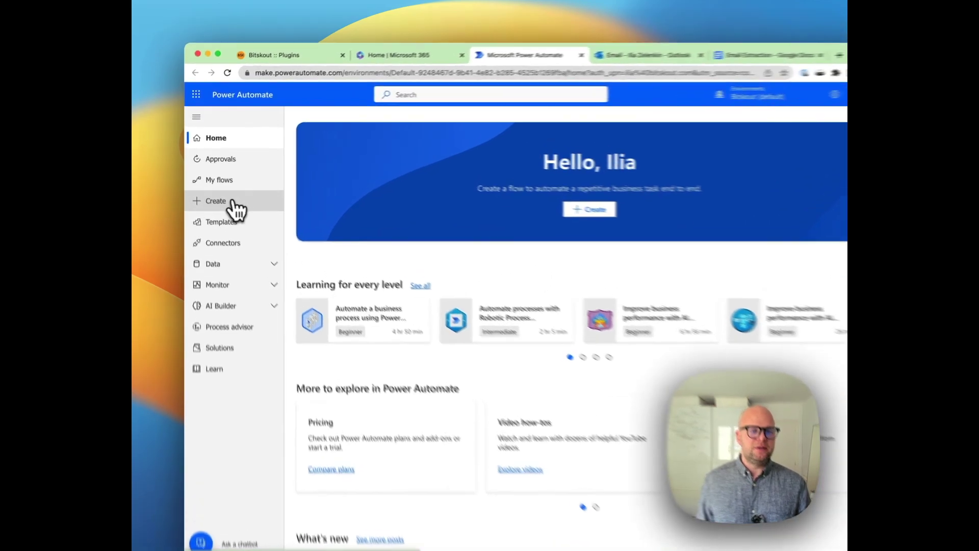
- Start a new automated cloud flow named Trip Requests
click(235, 204)
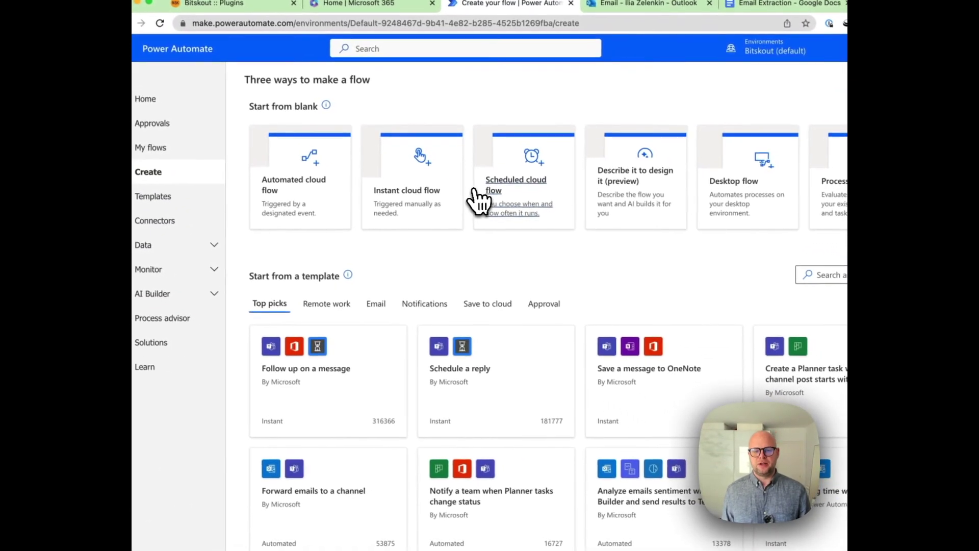
click(324, 194)
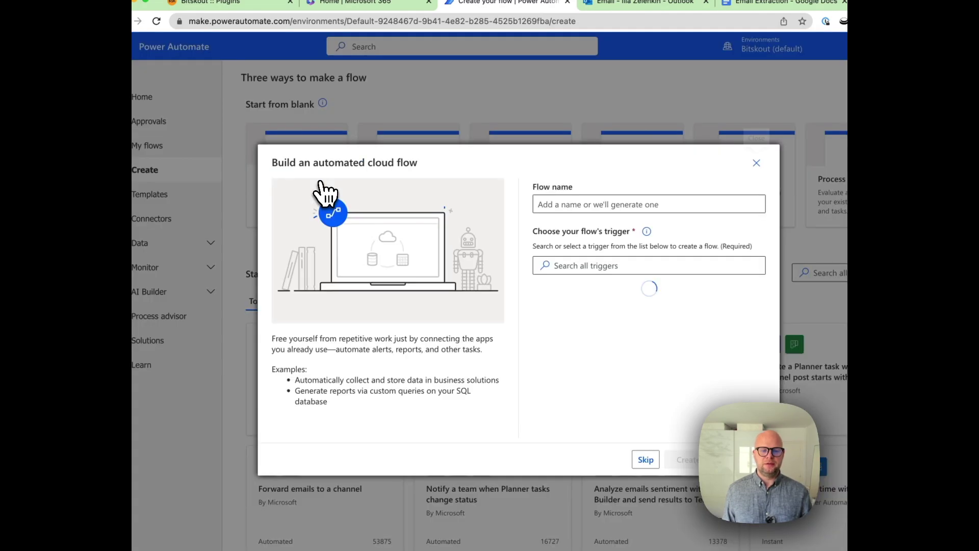
click(595, 204)
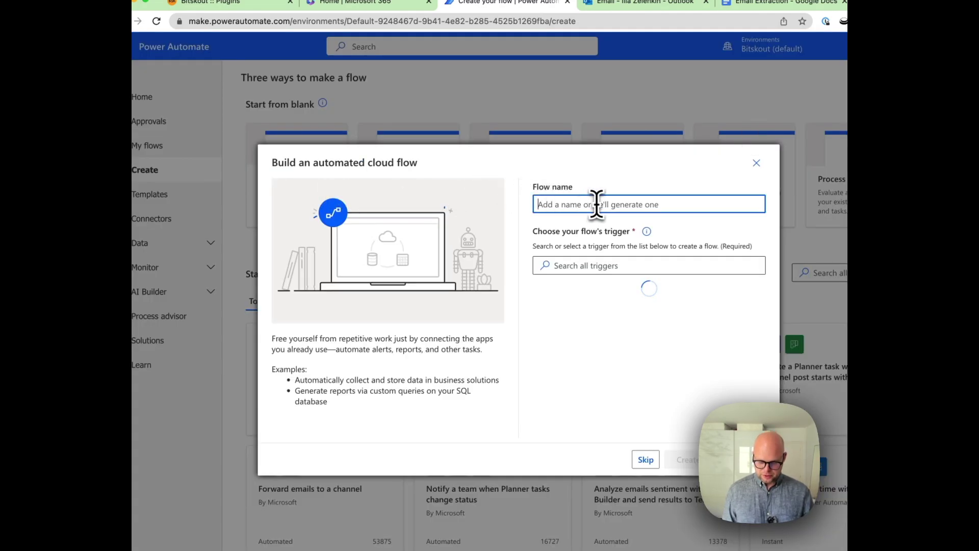
text(Trip Requests)
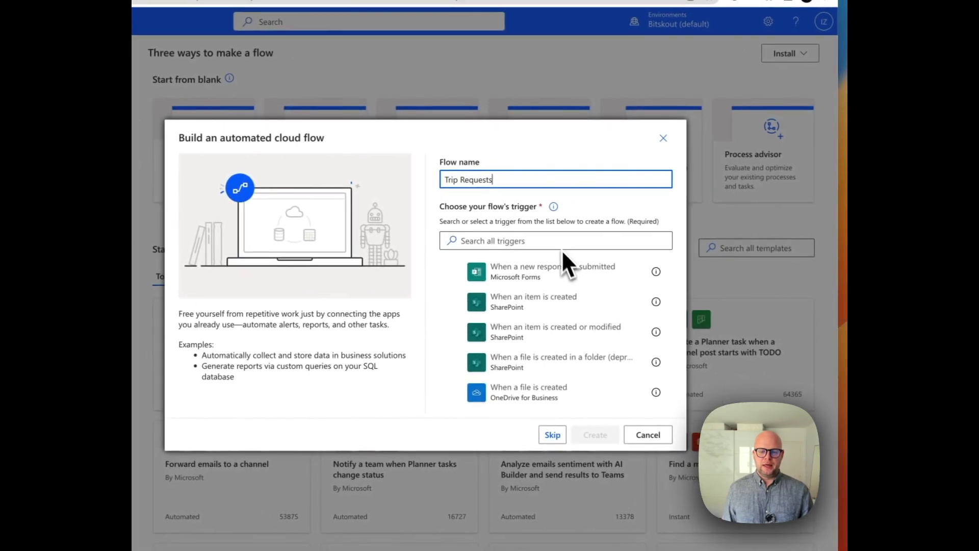
- Pick the Outlook 'When a new email arrives (V3)' trigger and create the flow
click(553, 243)
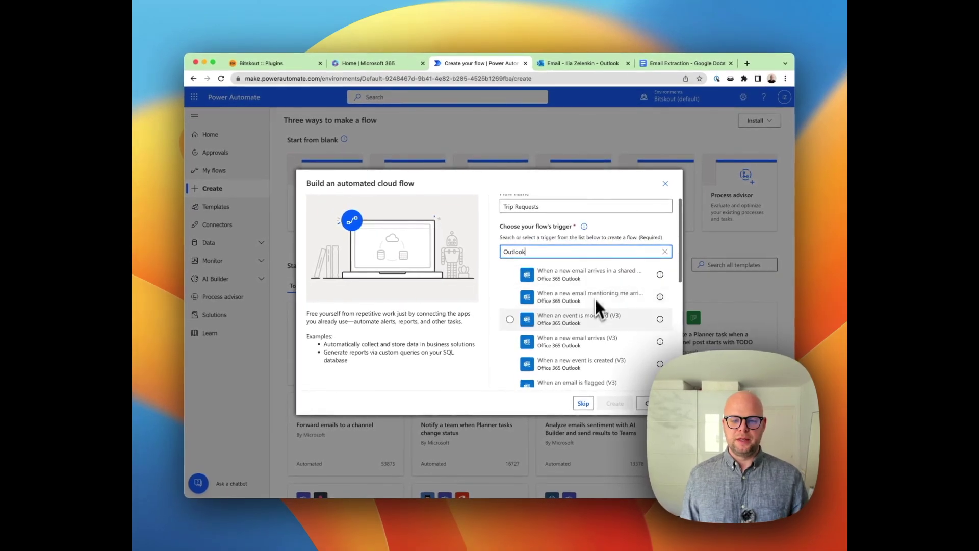
scroll(591, 321, down, 1)
click(568, 319)
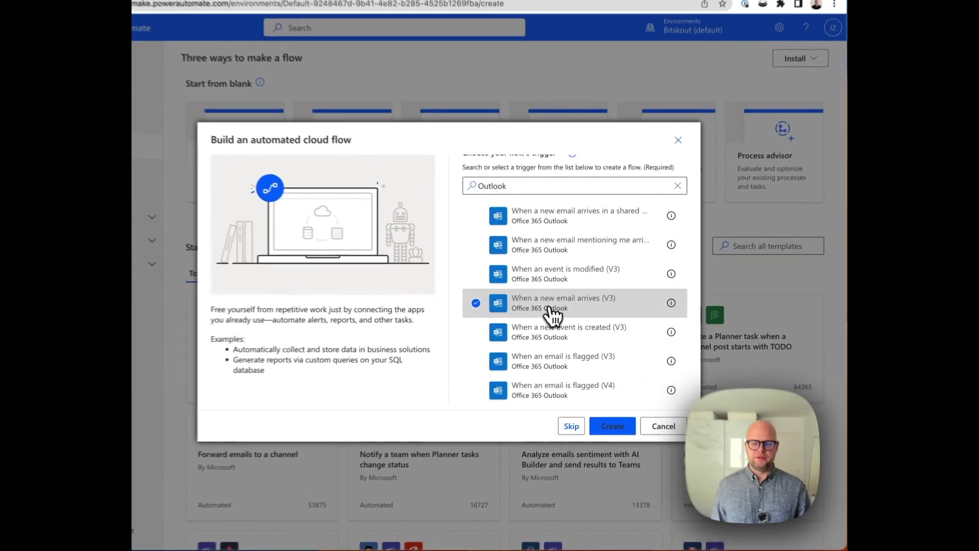
click(613, 426)
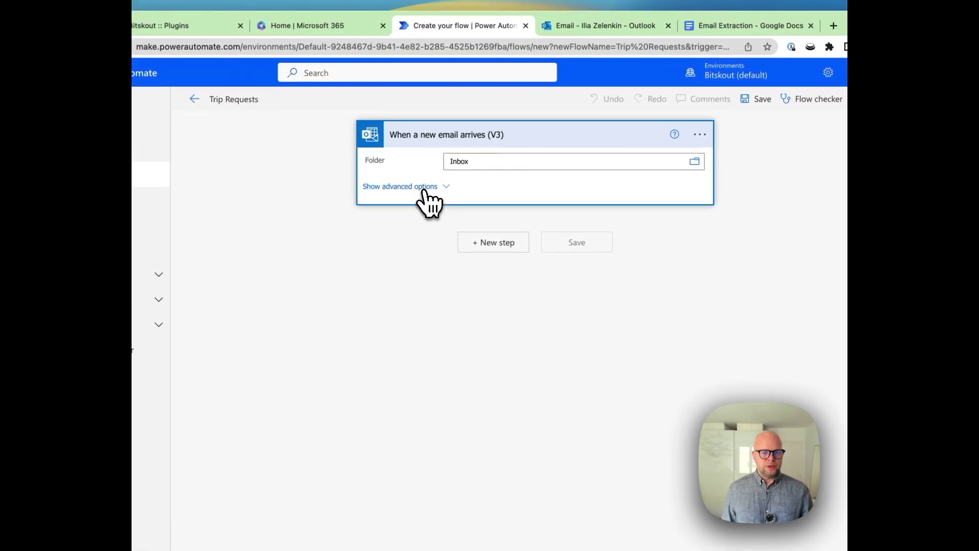
- Enter [TRIP] in the trigger's Subject Filter under advanced options
click(426, 188)
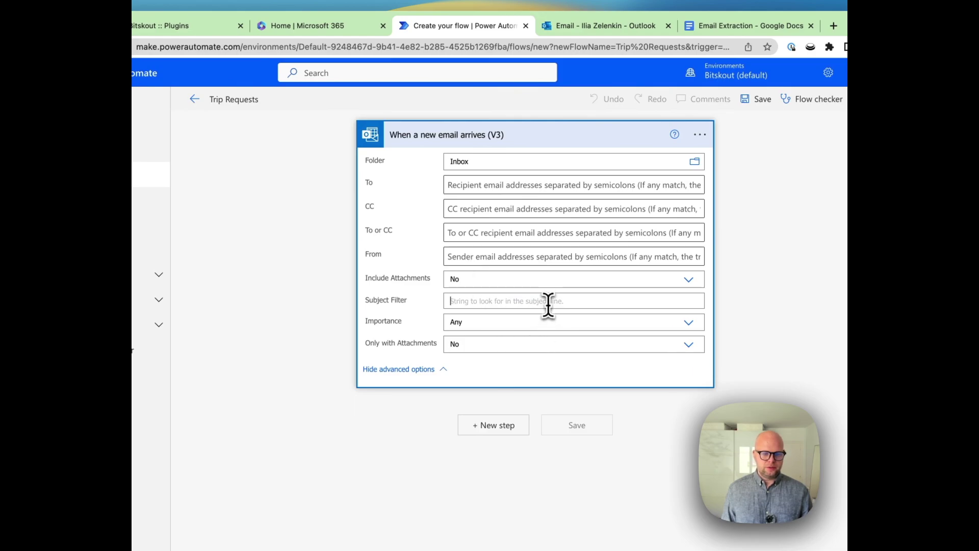
text([TRIP)
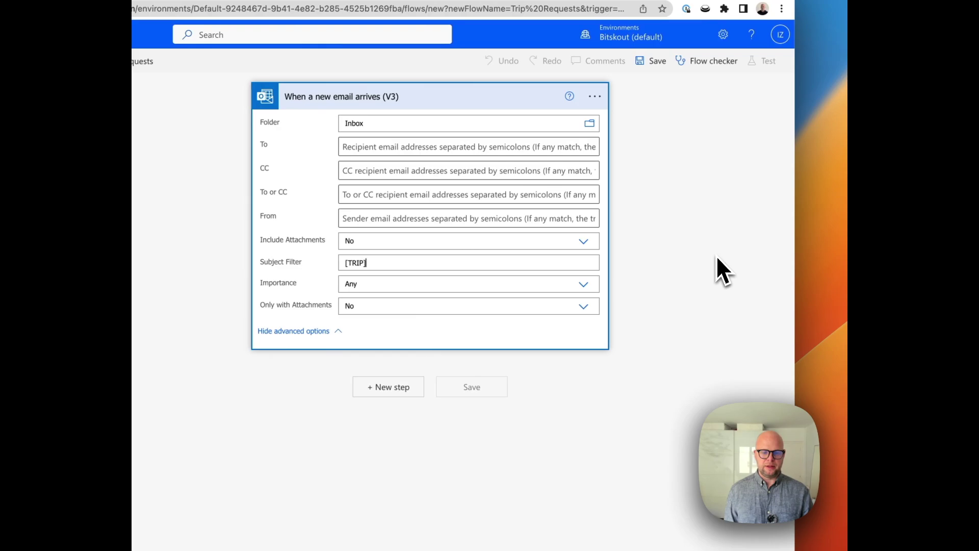
drag(367, 264, 338, 266)
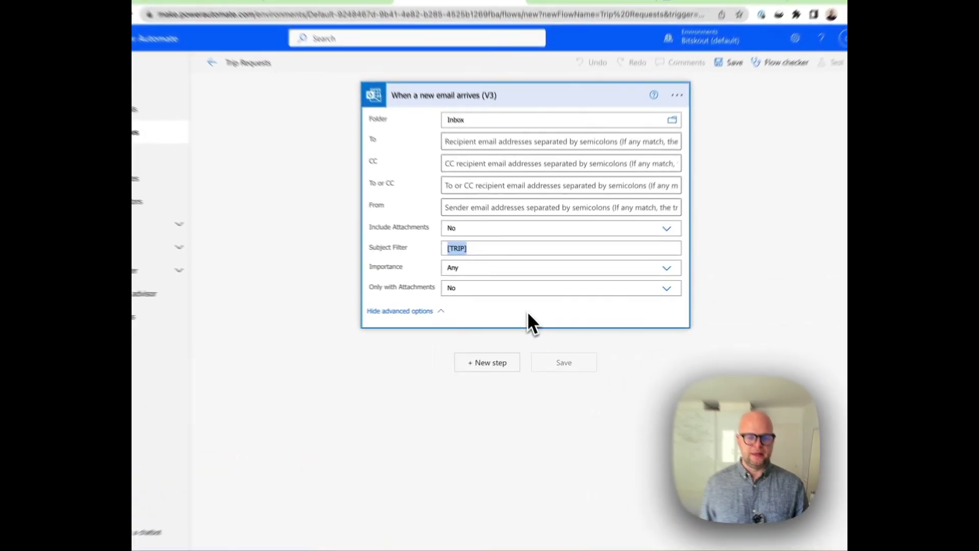
click(534, 317)
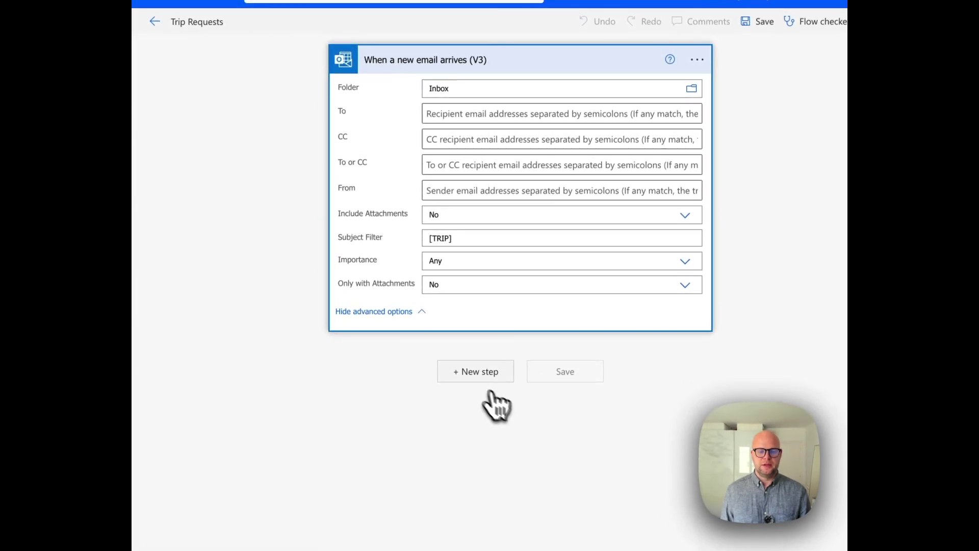
- Add a Bitskout Run Plugin for a Text step using the Email Parsing plugin
click(475, 374)
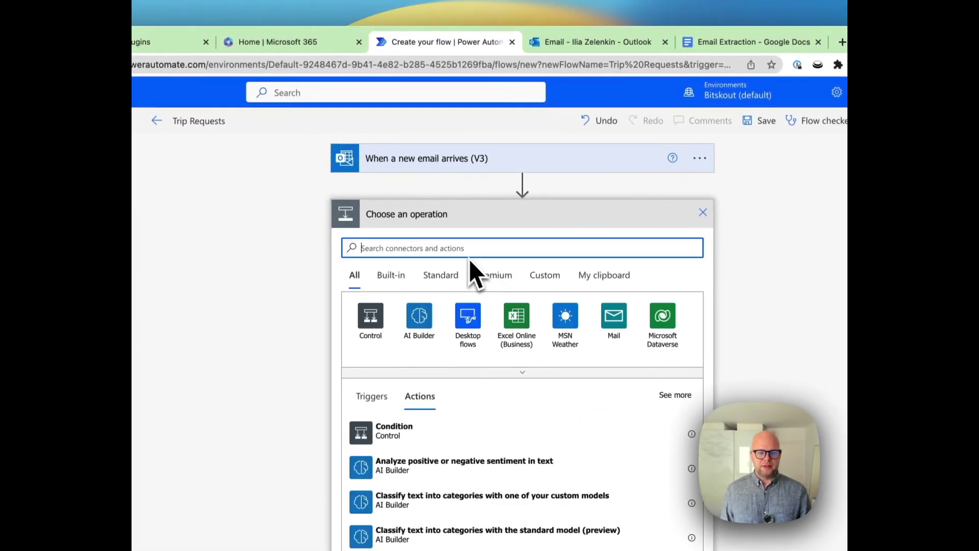
text(Bitskout)
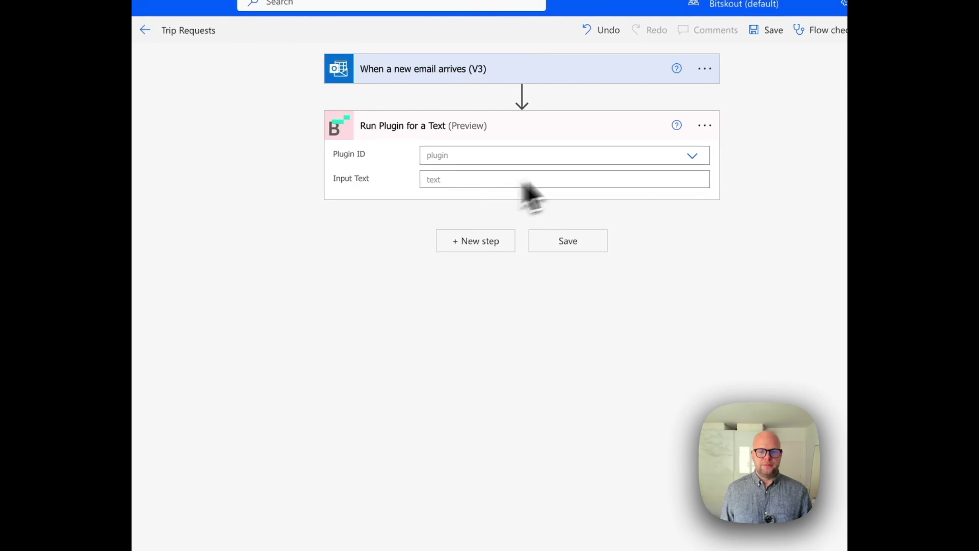
click(692, 156)
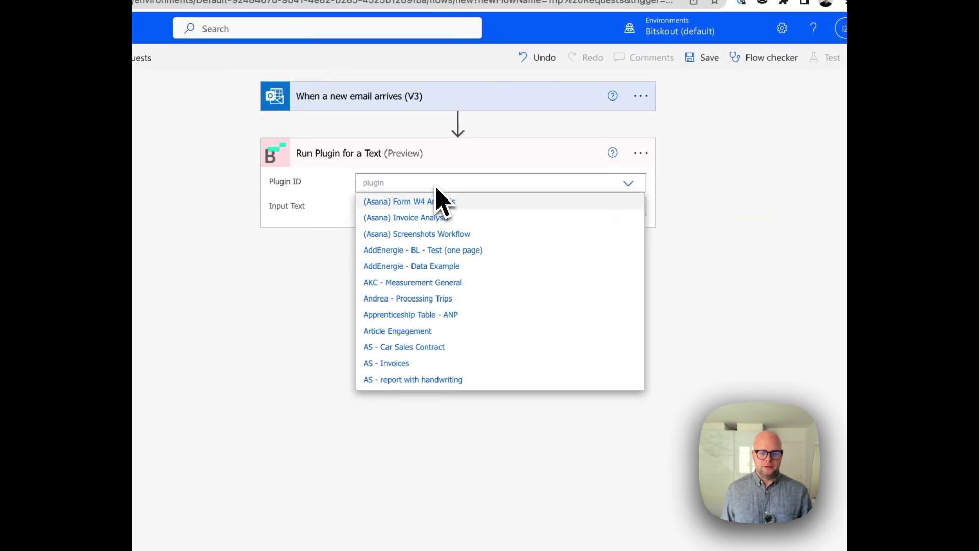
scroll(438, 350, down, 15)
scroll(438, 352, up, 6)
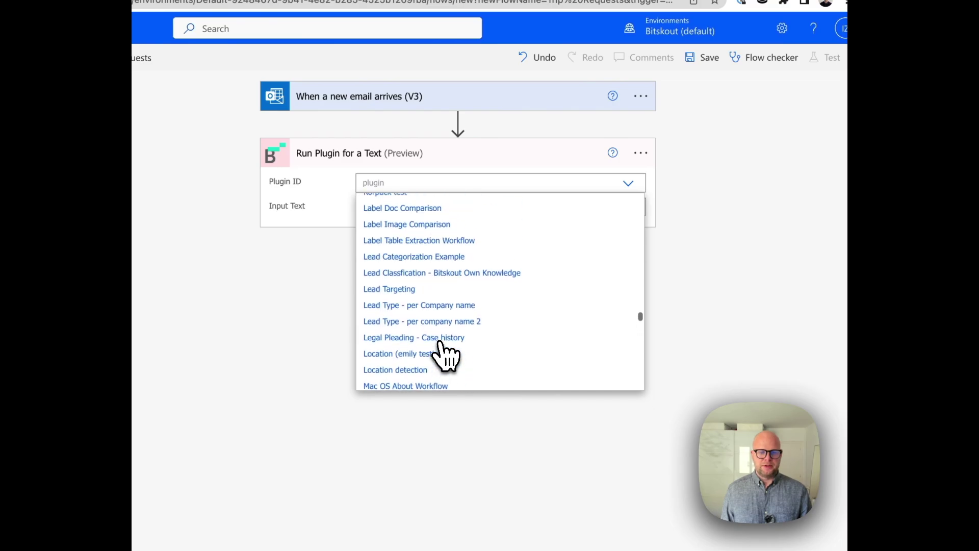
scroll(441, 352, up, 5)
click(438, 274)
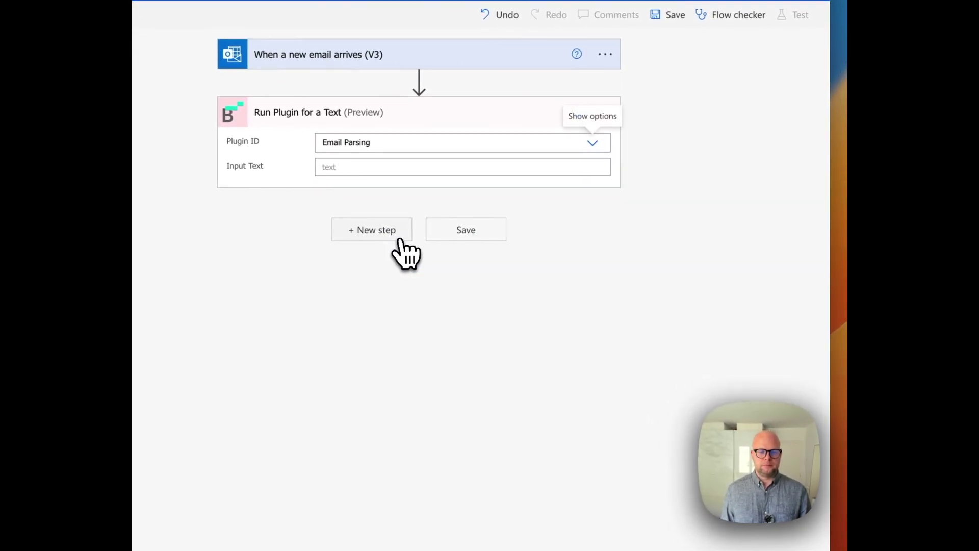
- Set the plugin's Input Text to the email's Body dynamic content
click(394, 166)
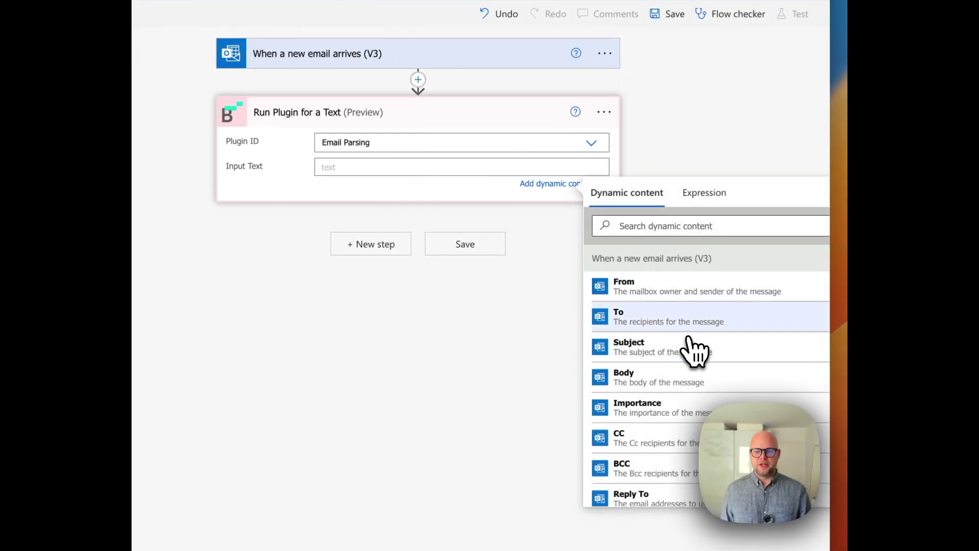
scroll(691, 408, down, 4)
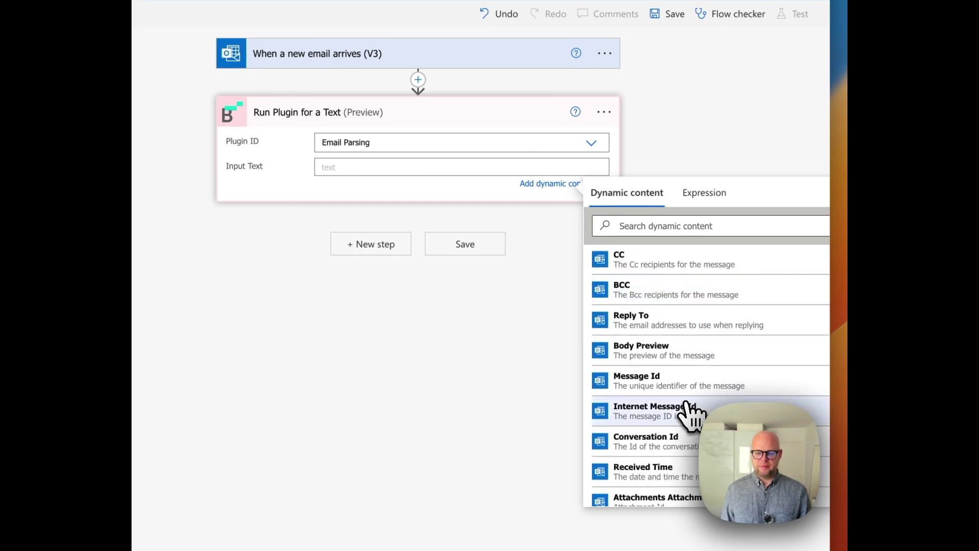
scroll(691, 414, down, 5)
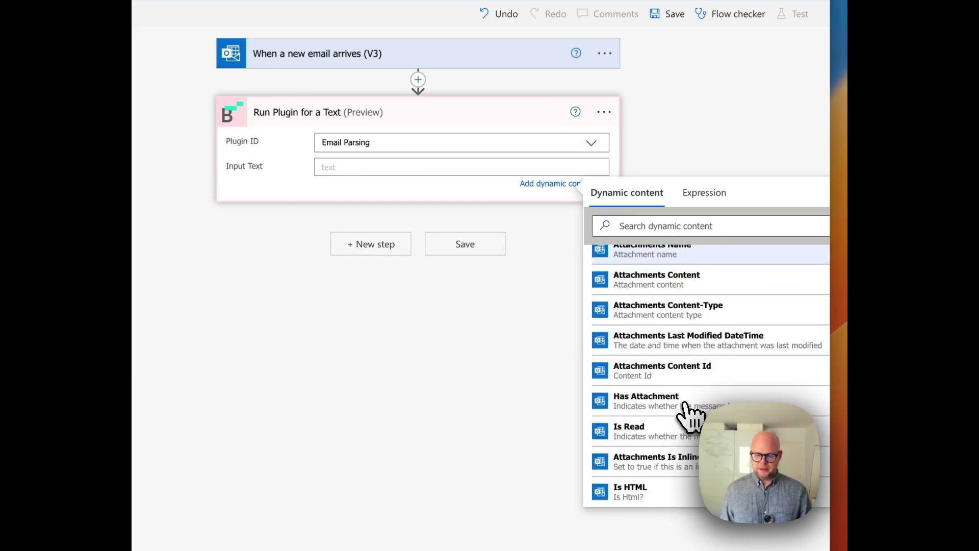
scroll(691, 414, down, 1)
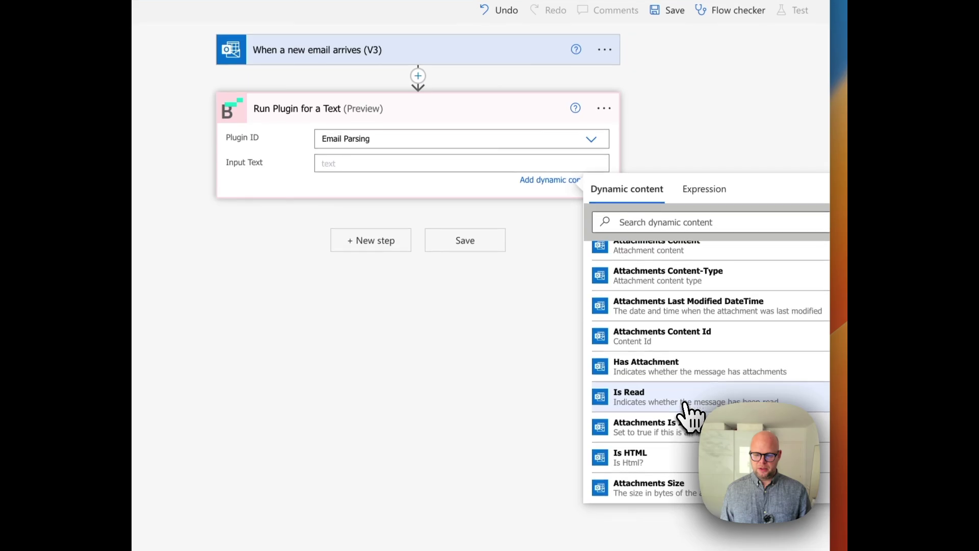
scroll(692, 414, up, 6)
scroll(691, 414, up, 6)
scroll(691, 415, up, 3)
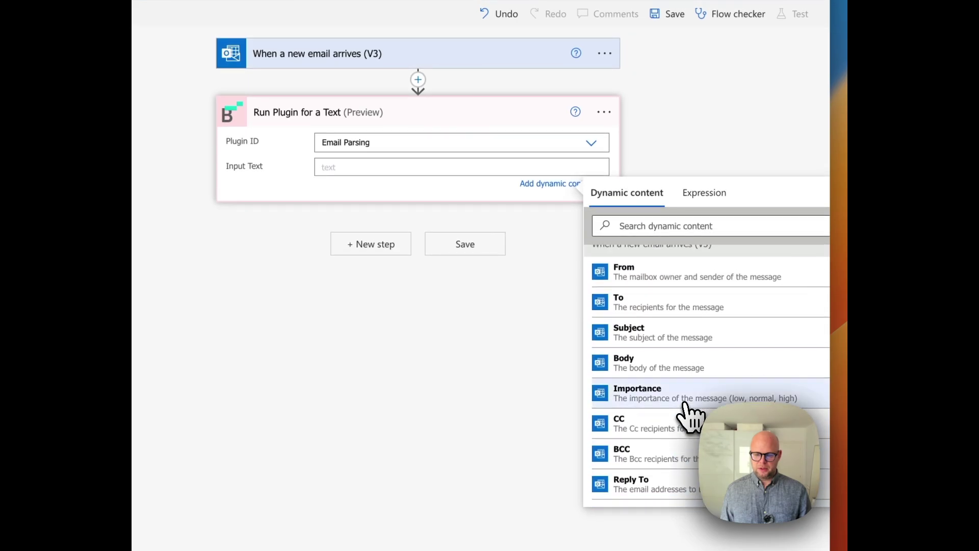
click(681, 366)
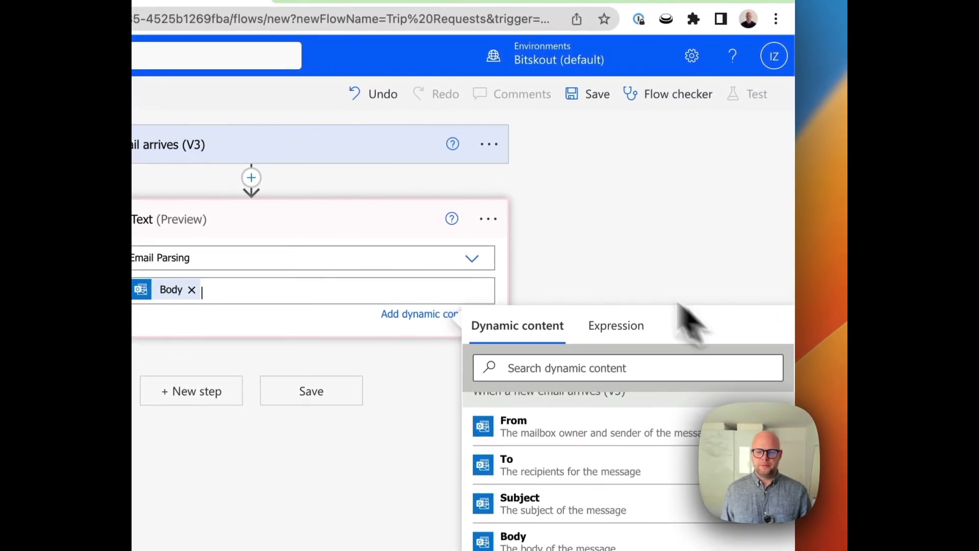
click(558, 256)
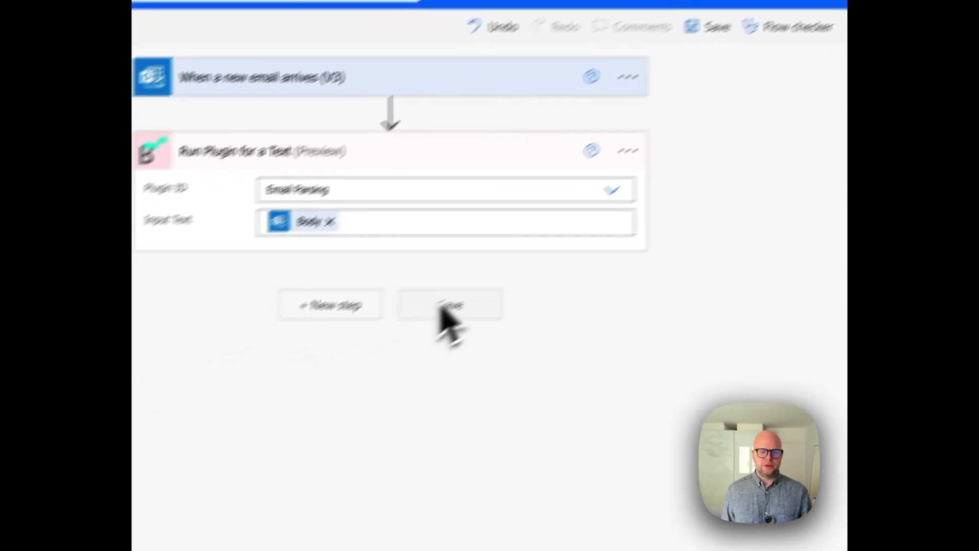
- Add an Excel Online (Business) 'Add a row into a table' step found by searching 'row'
click(437, 265)
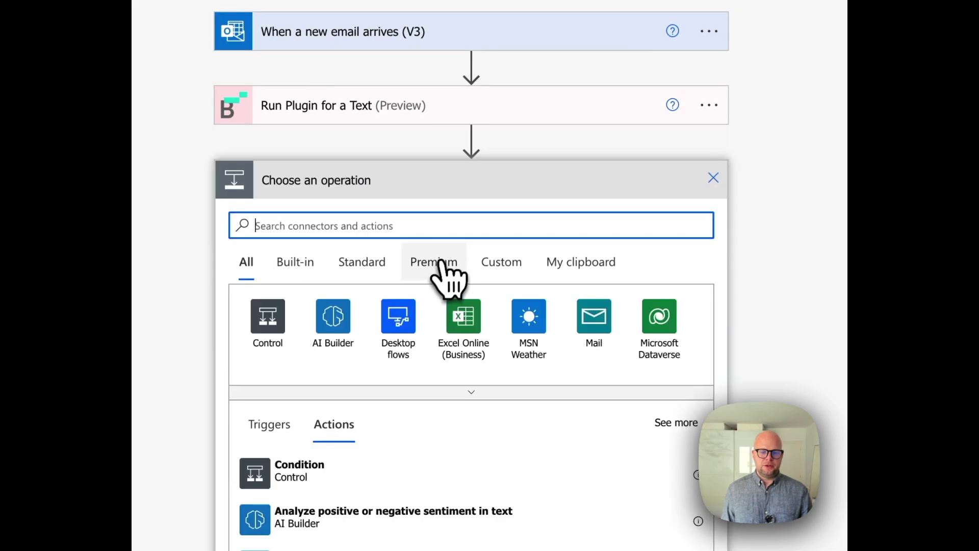
click(427, 308)
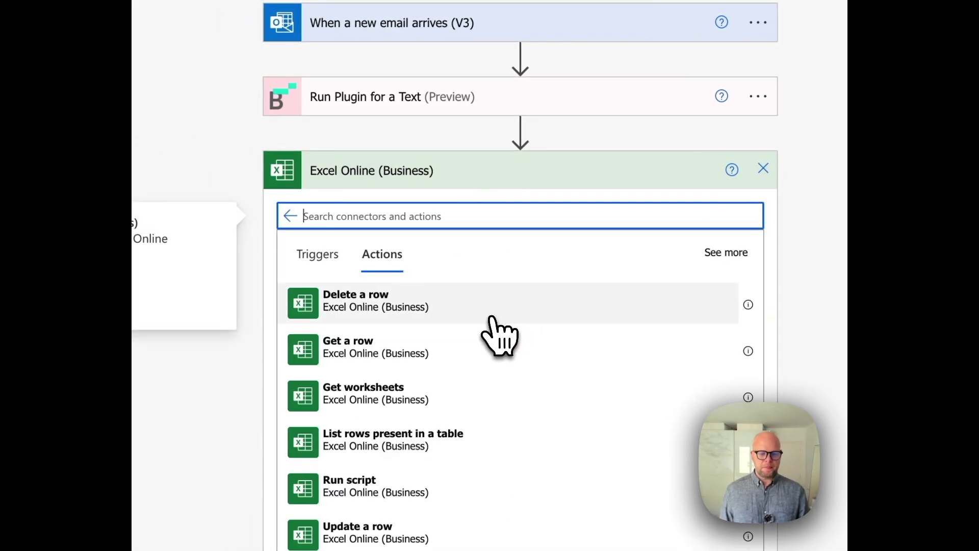
scroll(492, 318, down, 3)
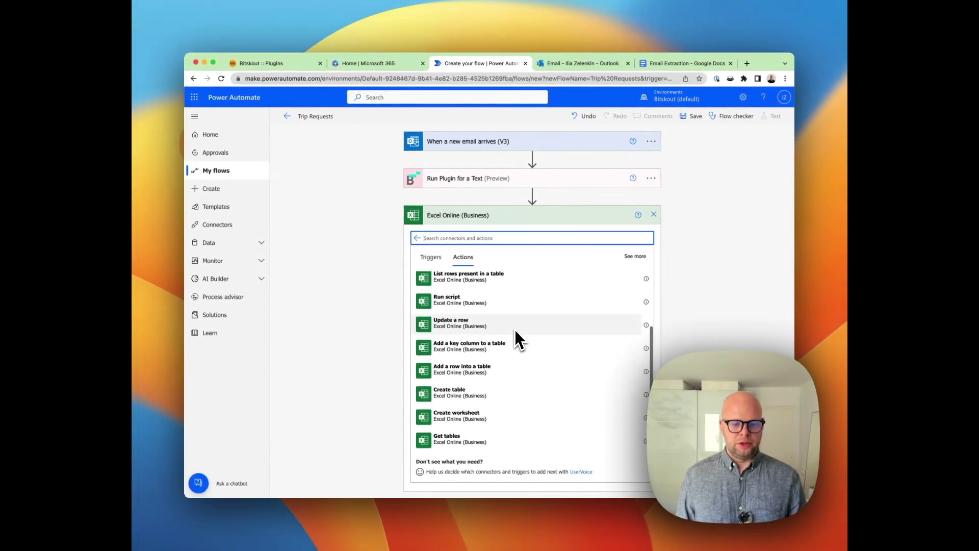
scroll(514, 329, up, 3)
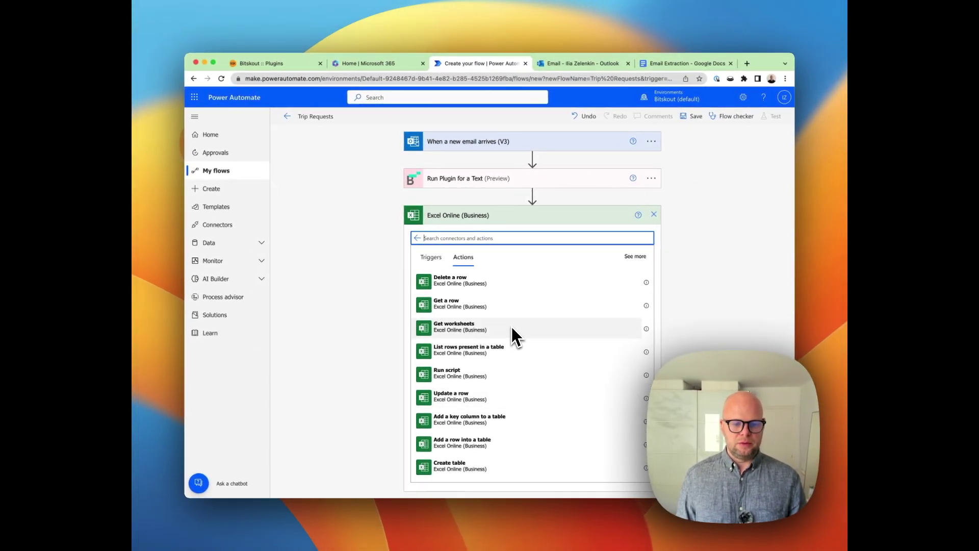
scroll(509, 323, down, 3)
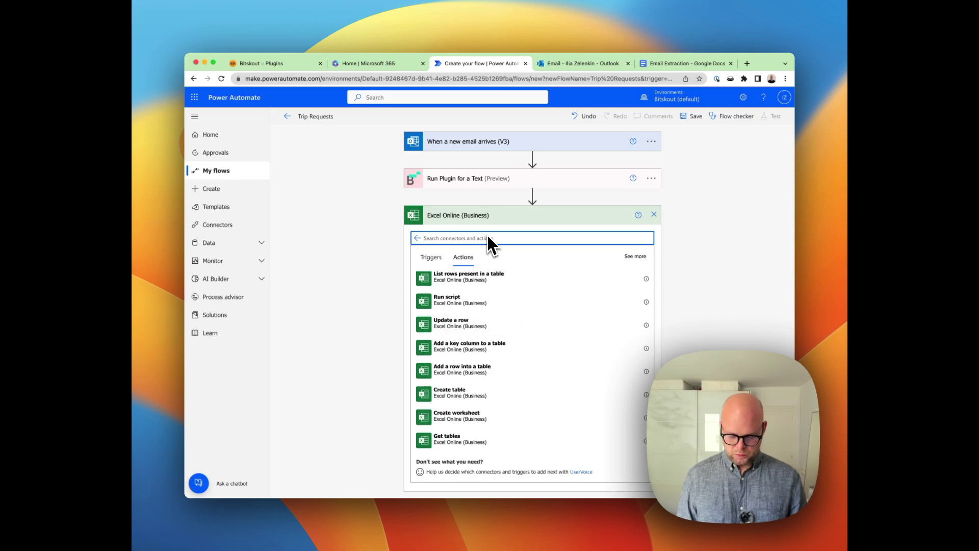
text(row)
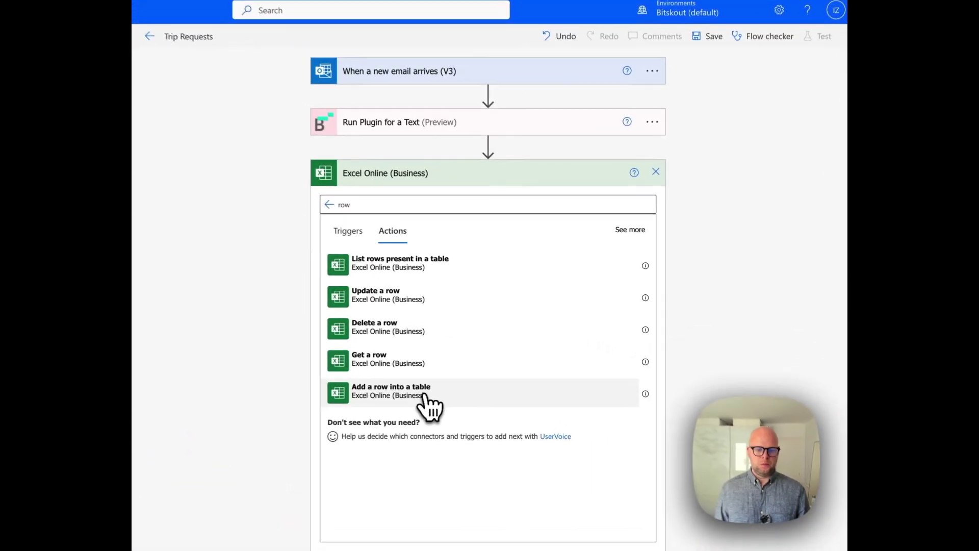
click(424, 397)
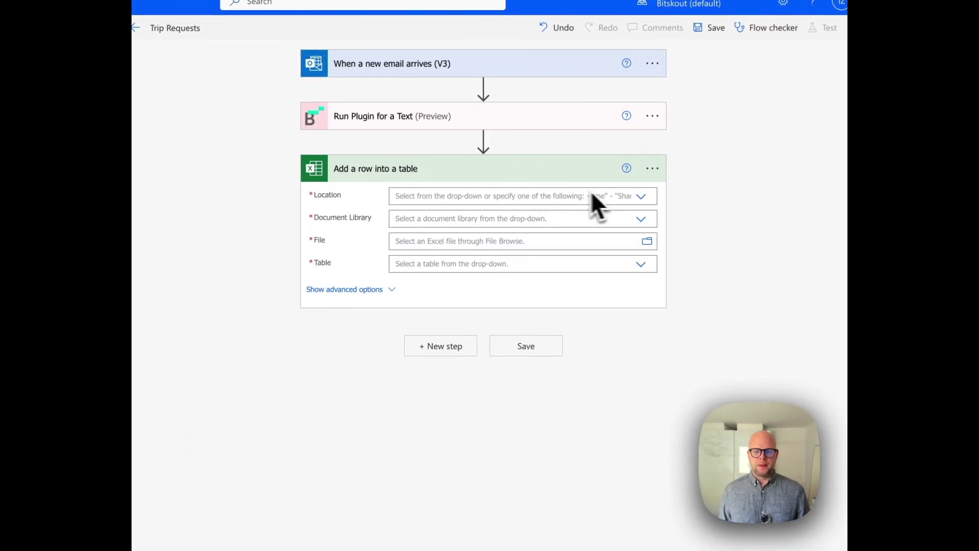
- Set the Excel step's location to OneDrive for Business for the Email Extraction.xlsx workbook
click(640, 197)
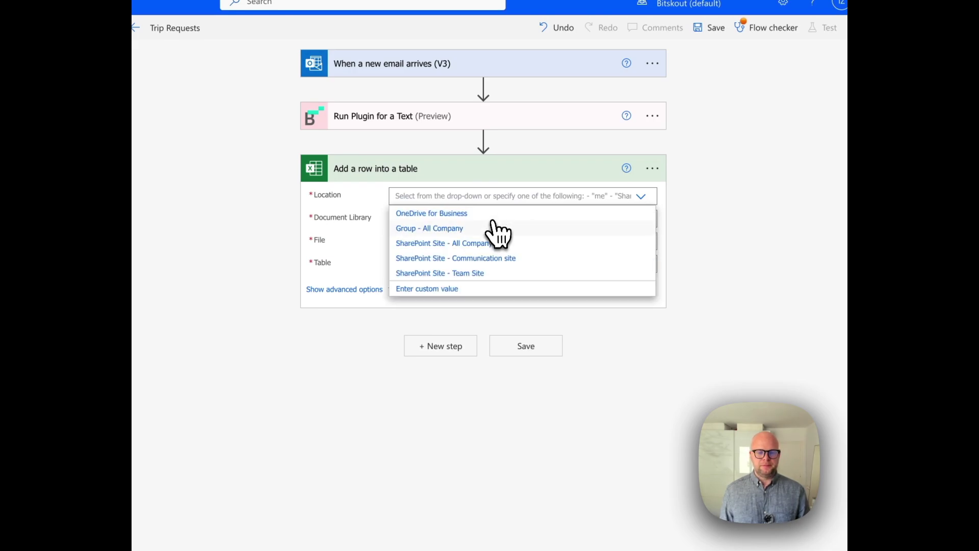
click(494, 214)
click(648, 240)
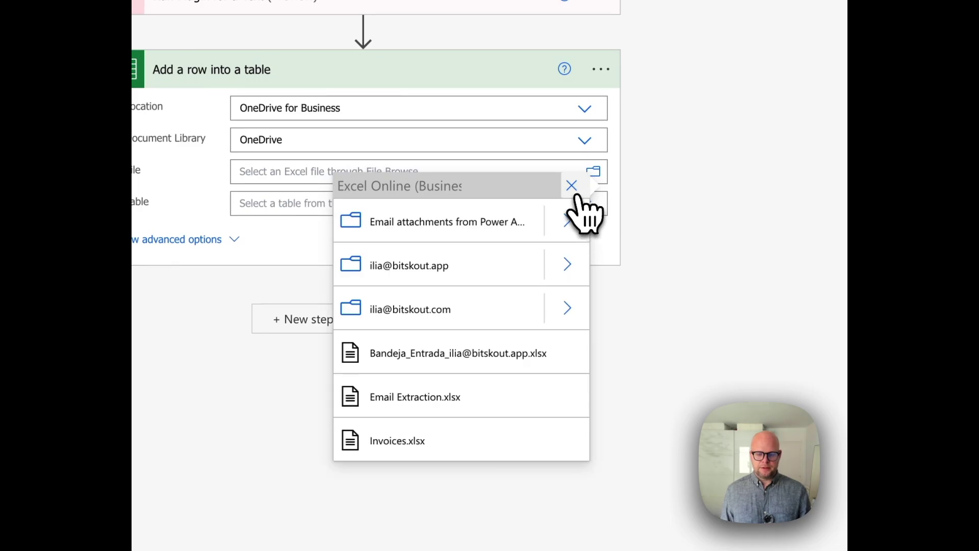
key(Escape)
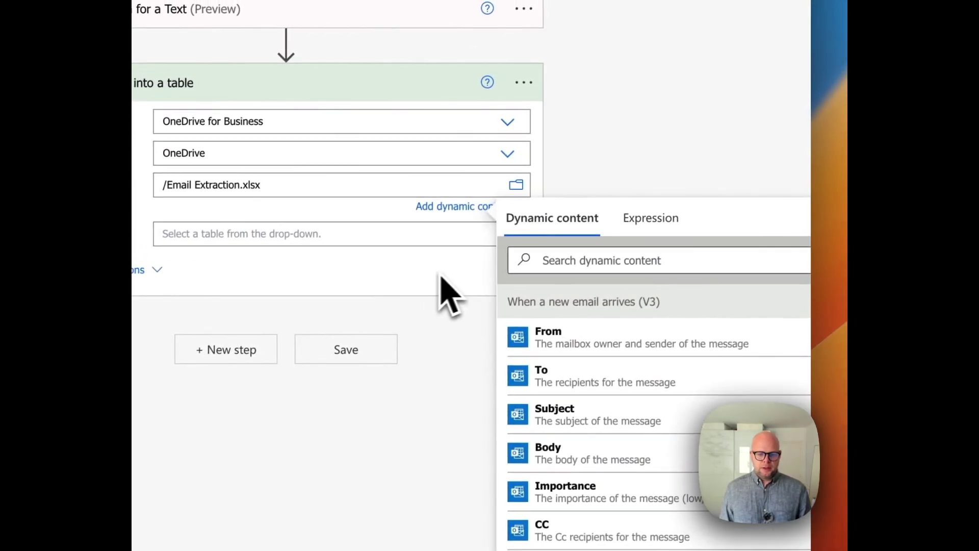
- Choose Table1 as the target table and set DateTime Format to ISO 8601
click(327, 233)
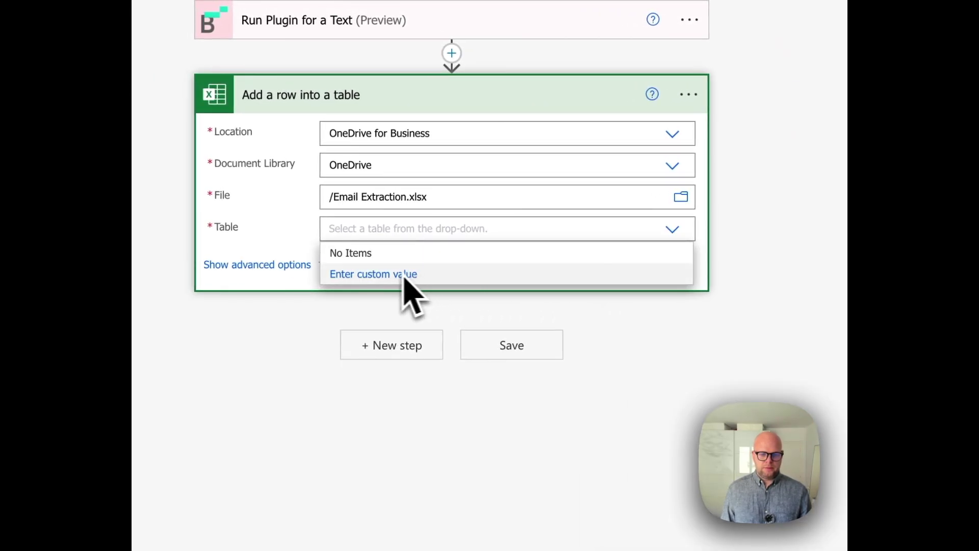
click(405, 276)
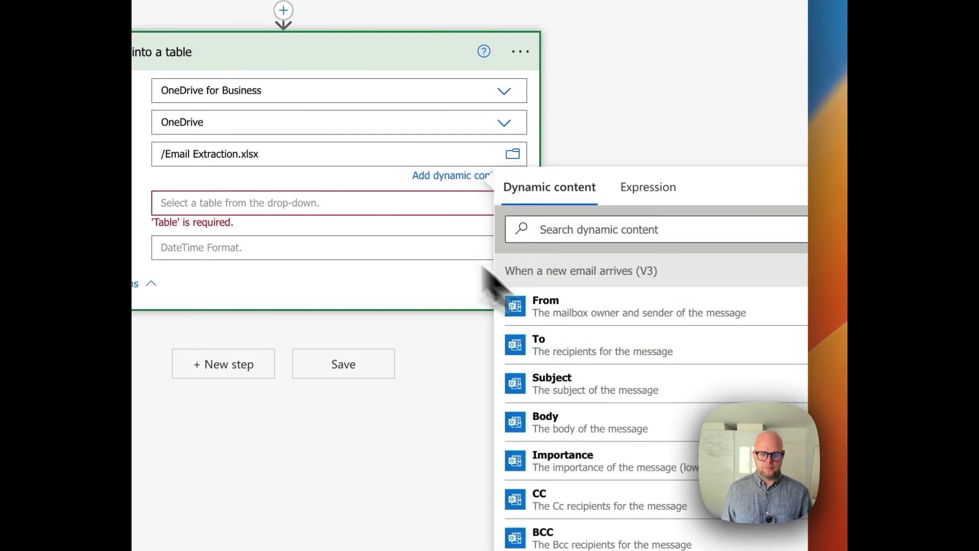
click(505, 188)
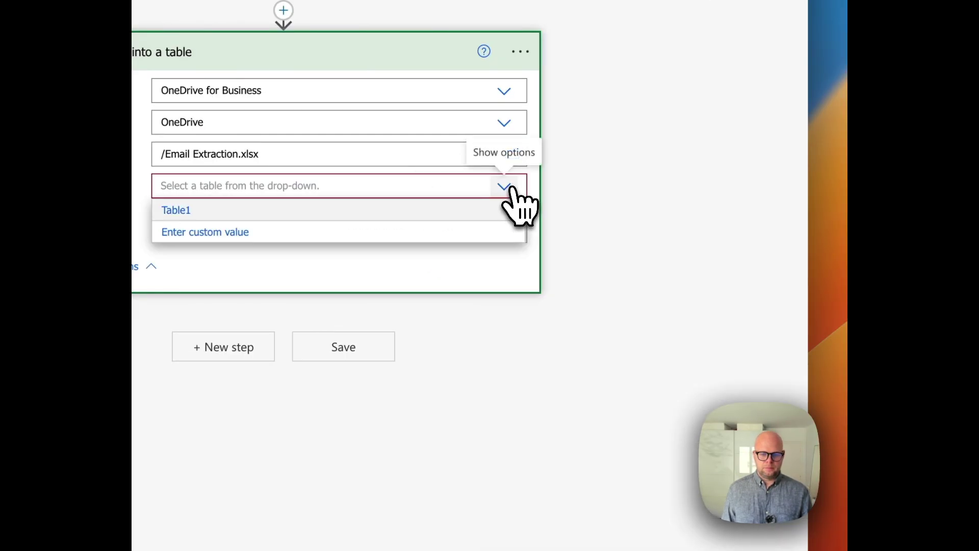
click(365, 218)
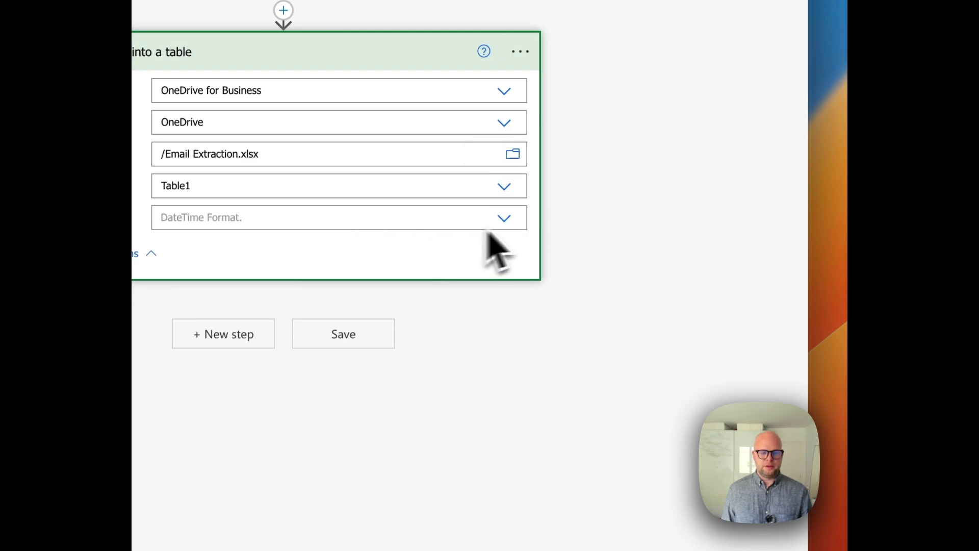
click(506, 219)
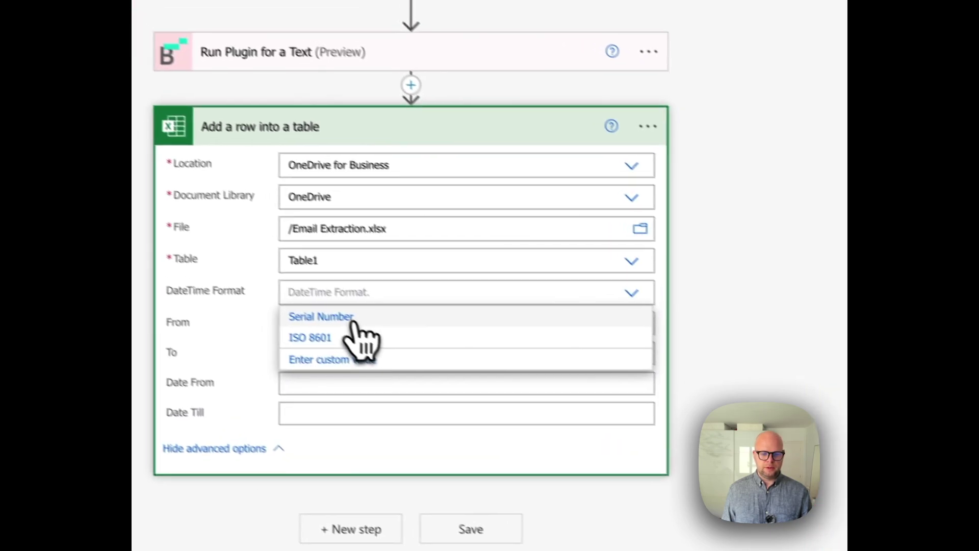
click(357, 353)
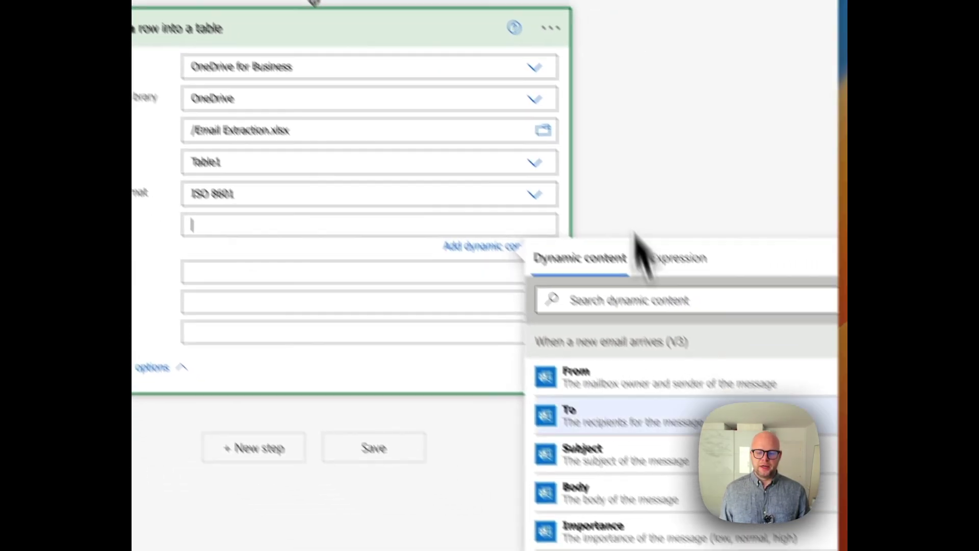
scroll(811, 540, down, 5)
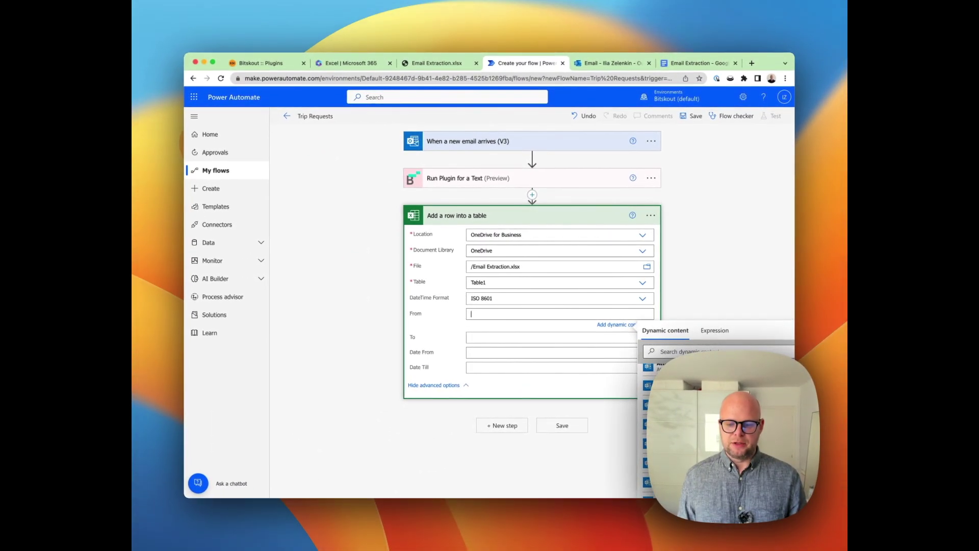
scroll(714, 434, down, 3)
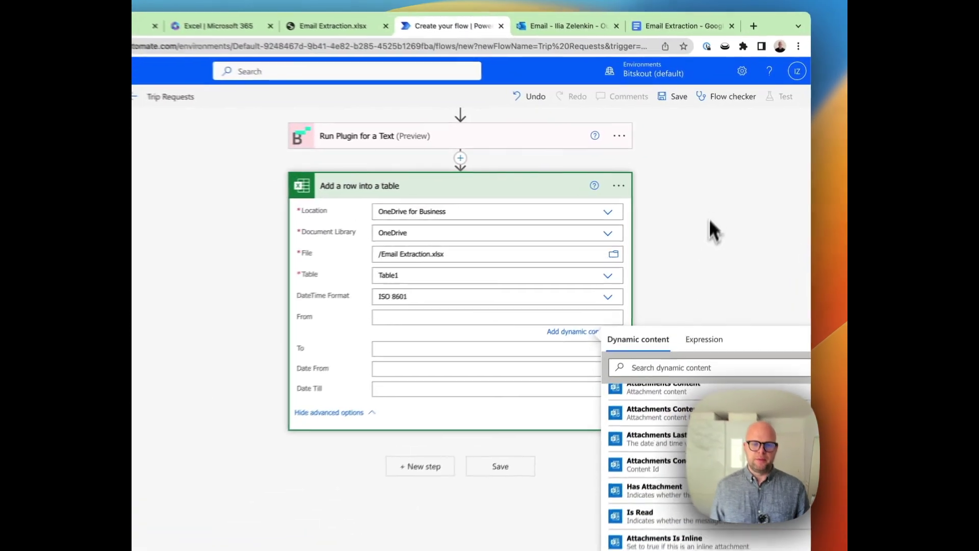
click(709, 212)
scroll(552, 185, up, 2)
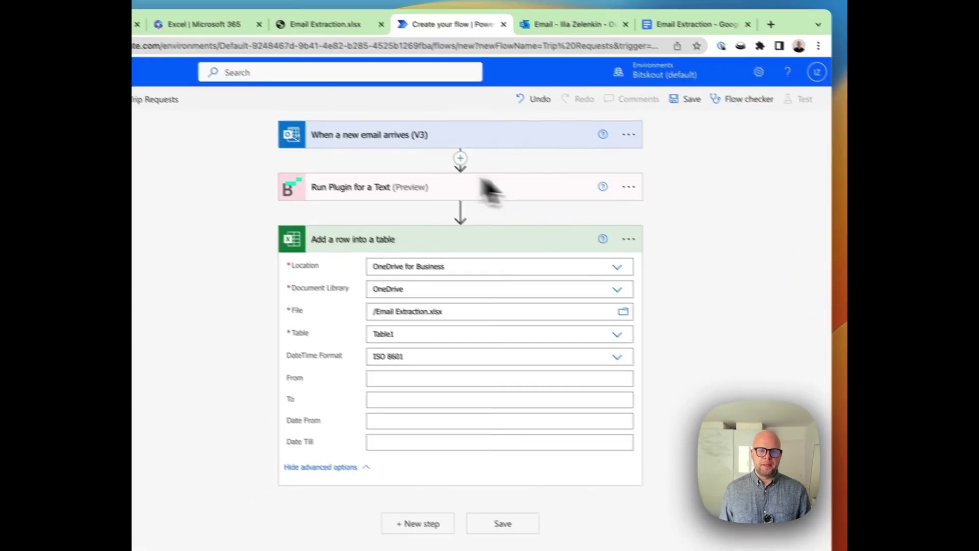
click(503, 230)
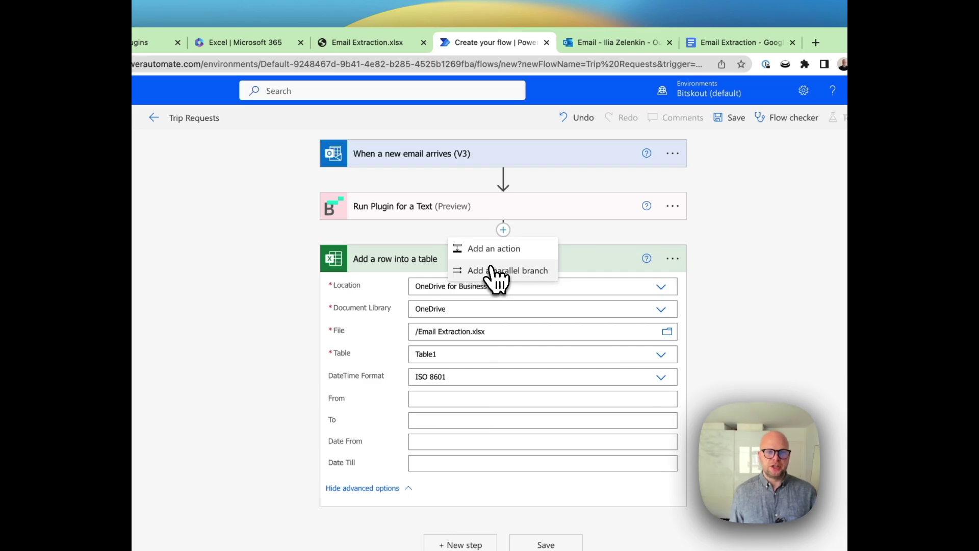
- Add a Parse JSON action before the add-a-row step, leaving its schema empty
click(491, 250)
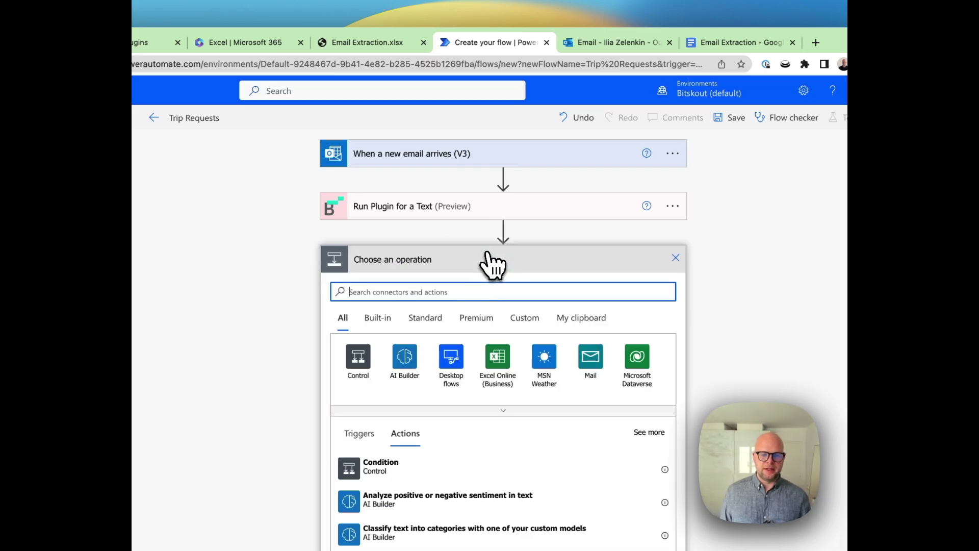
text(JSON)
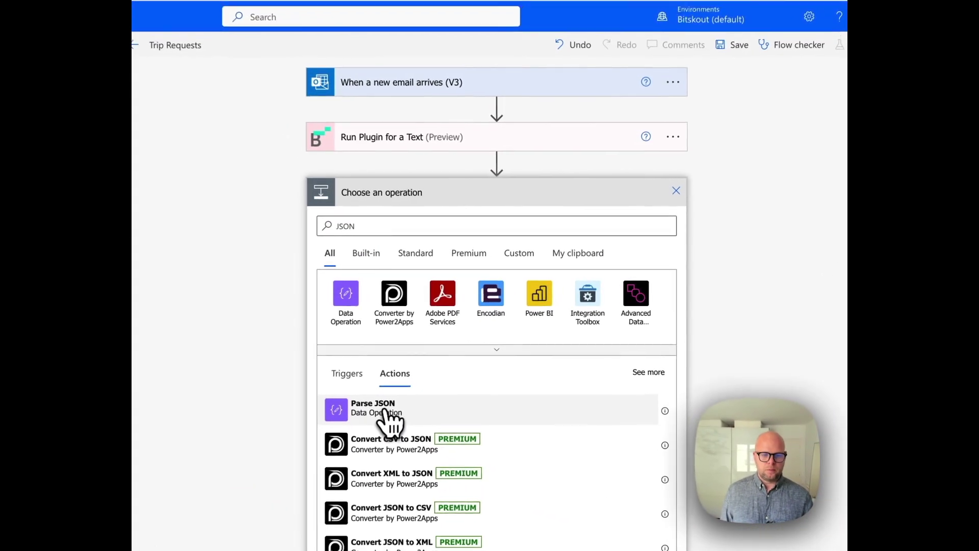
click(428, 381)
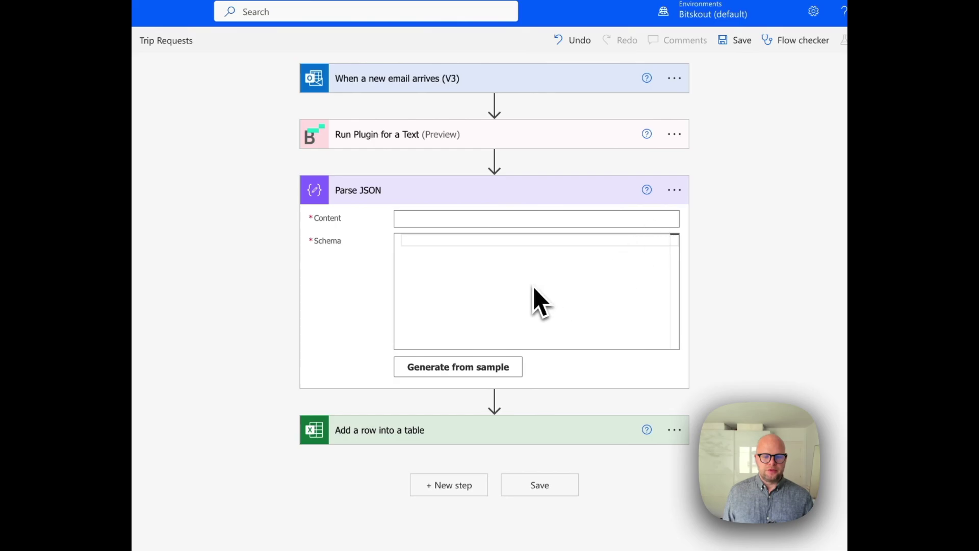
click(470, 376)
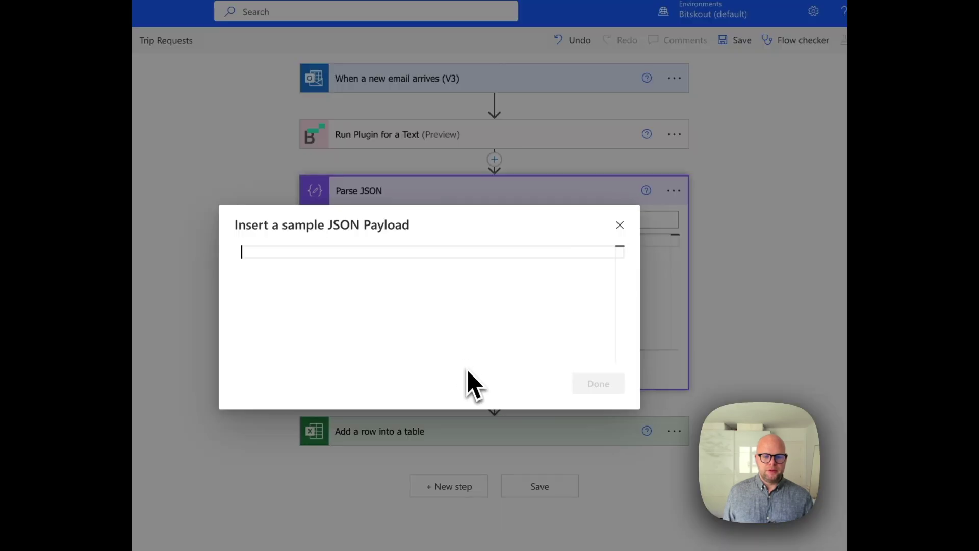
click(620, 224)
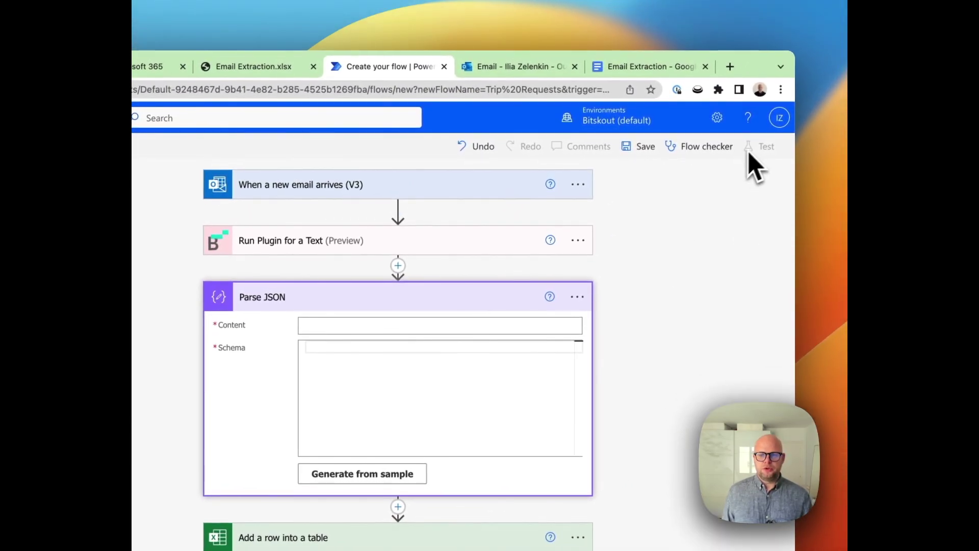
- Address a new Outlook test email to your own account's e-mail address
click(532, 66)
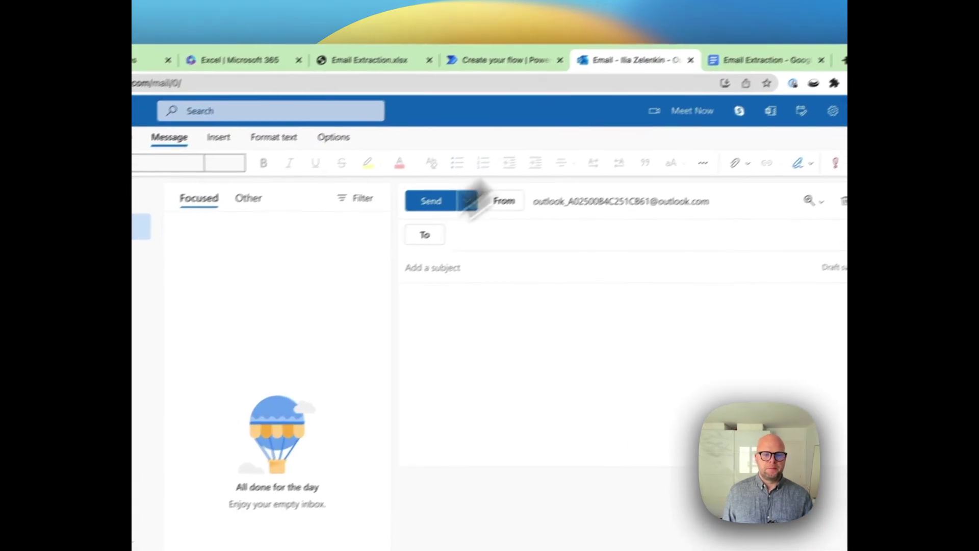
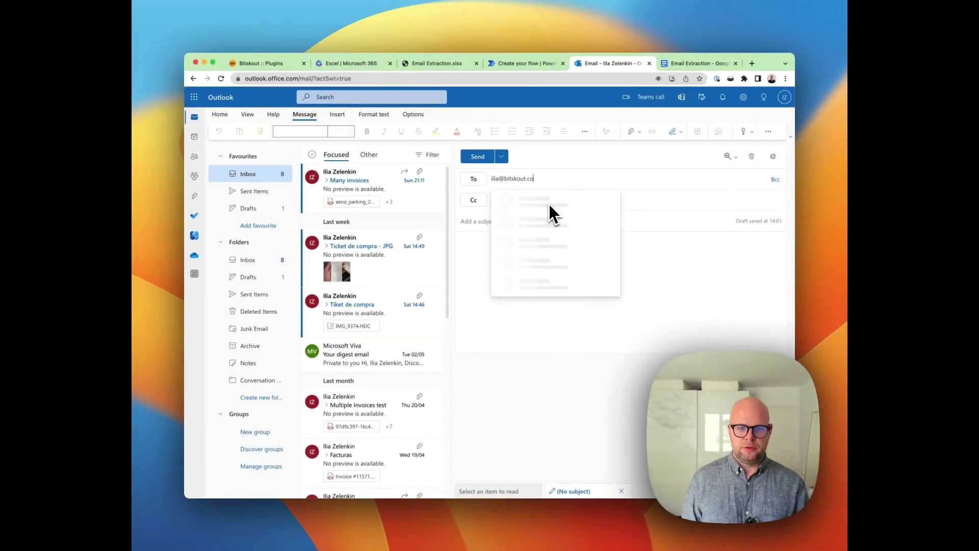
click(549, 204)
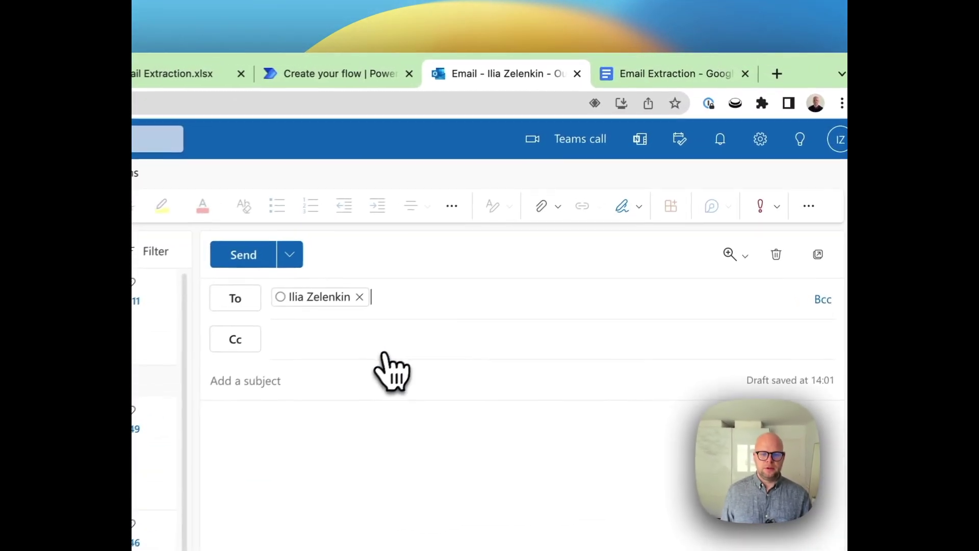
click(534, 225)
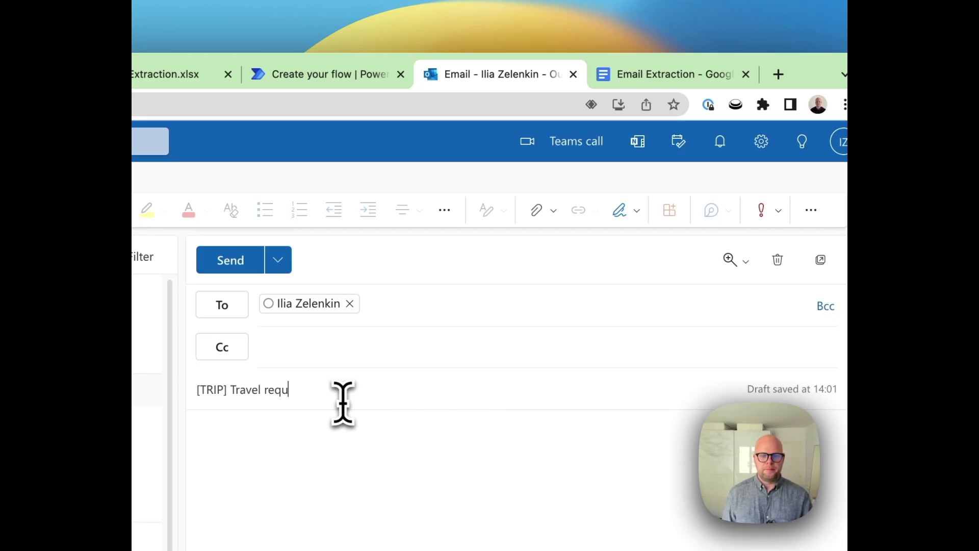
- In the Email Extraction doc, change the Example 4 email's year from 2021 to 2023
click(668, 74)
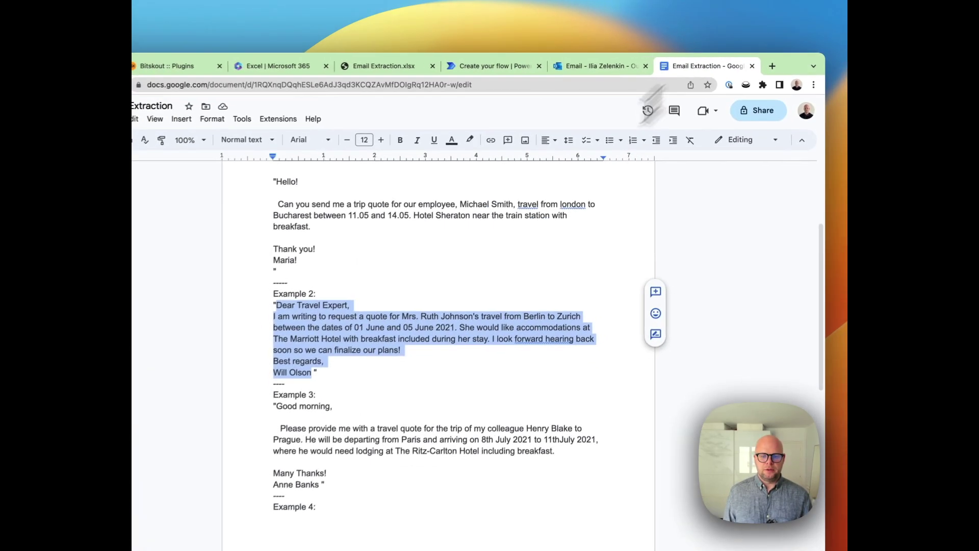
click(317, 371)
scroll(327, 357, down, 5)
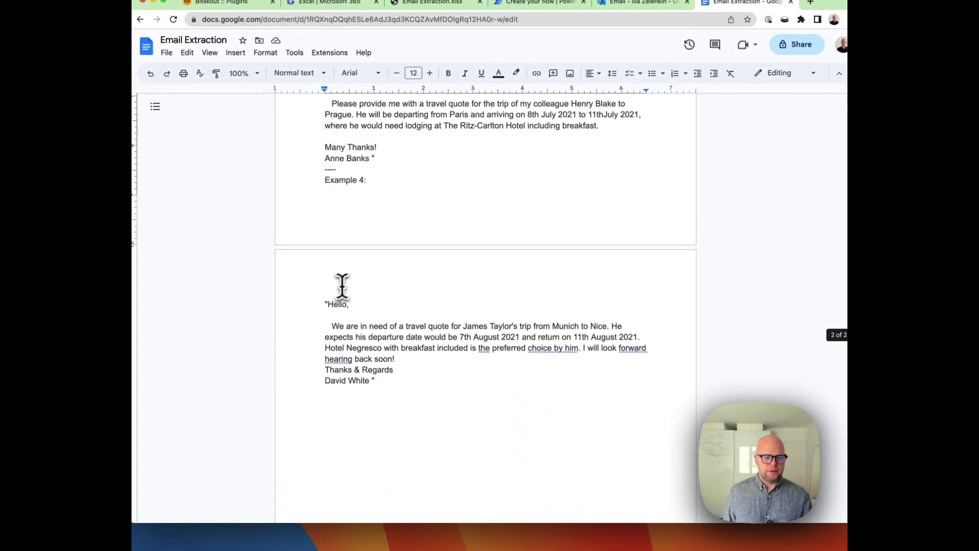
drag(328, 305, 378, 383)
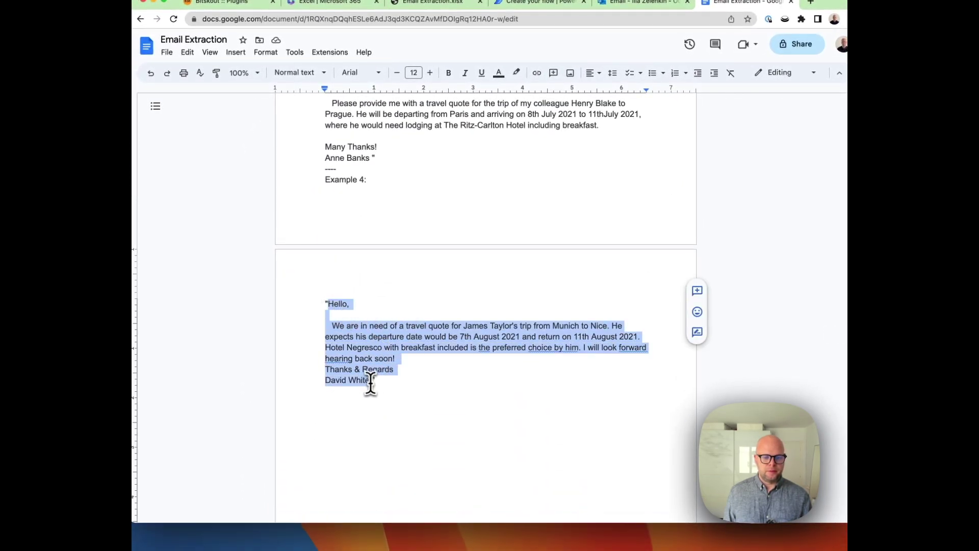
click(520, 335)
key(BackSpace)
text(3)
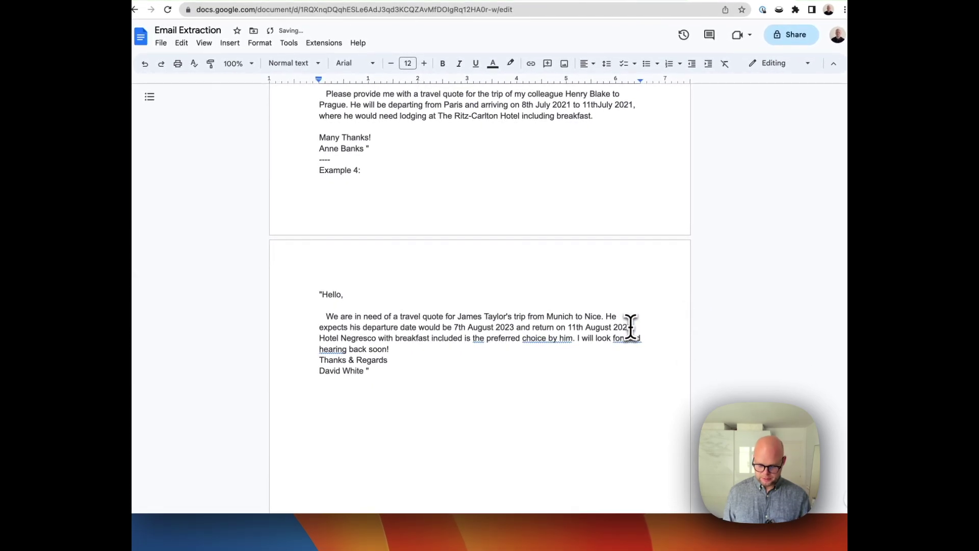
- Copy the updated Munich-to-Nice email and paste it into the Outlook draft body
drag(321, 294, 360, 360)
key(super+c)
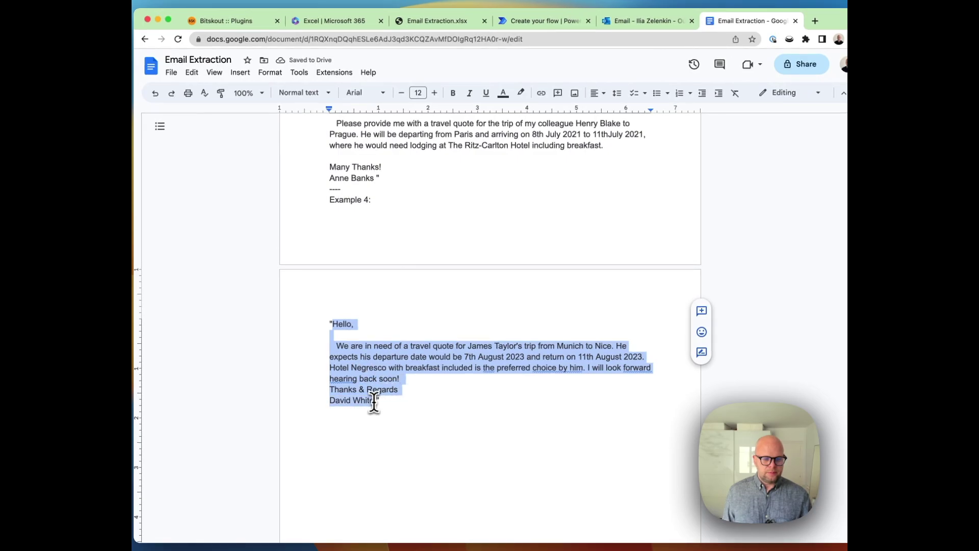
click(638, 20)
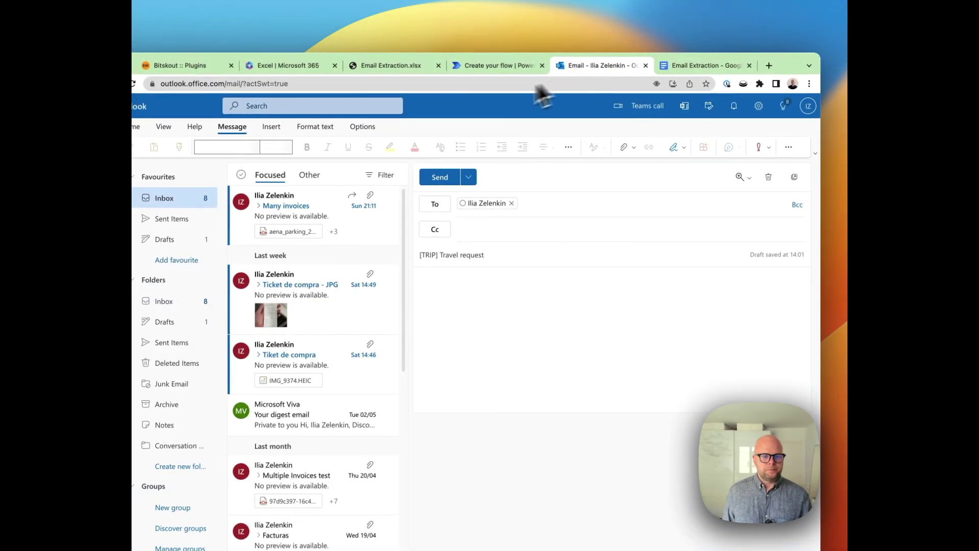
key(super+v)
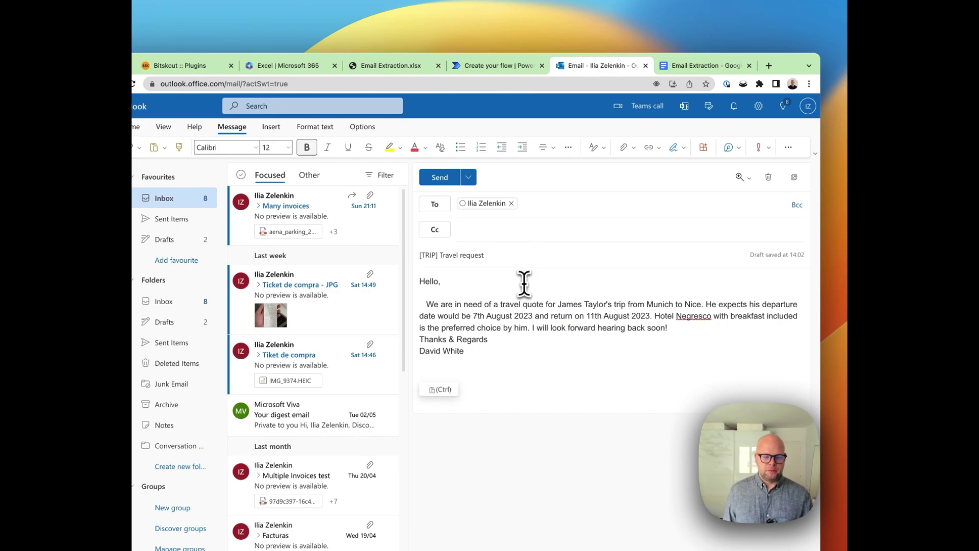
- Back in the Trip Requests editor, open the Parse JSON step's menu, then go to the flow's details page
click(482, 68)
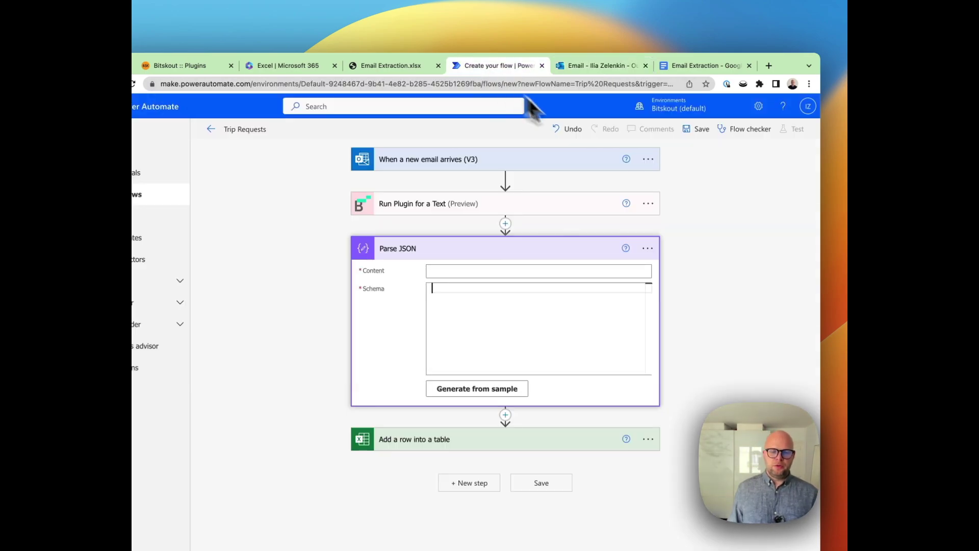
click(648, 248)
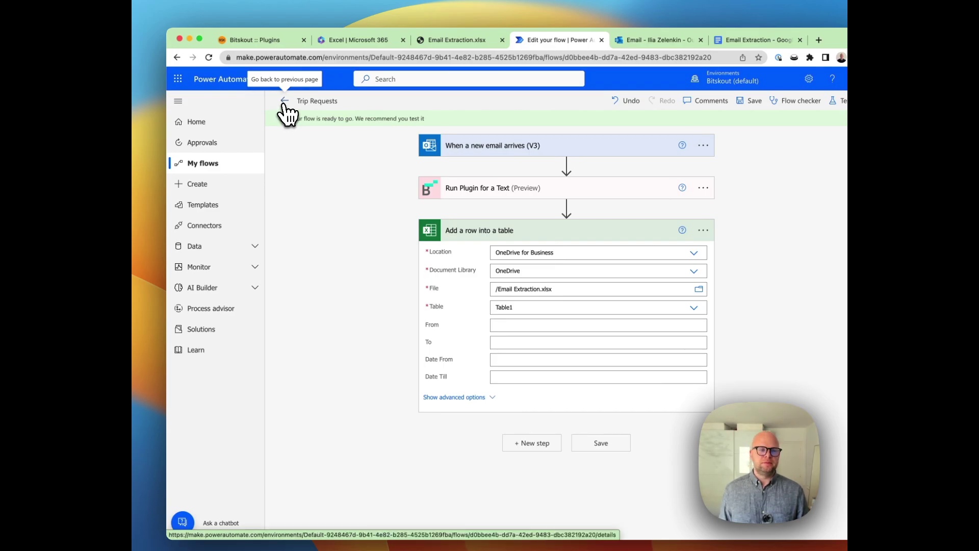
click(284, 101)
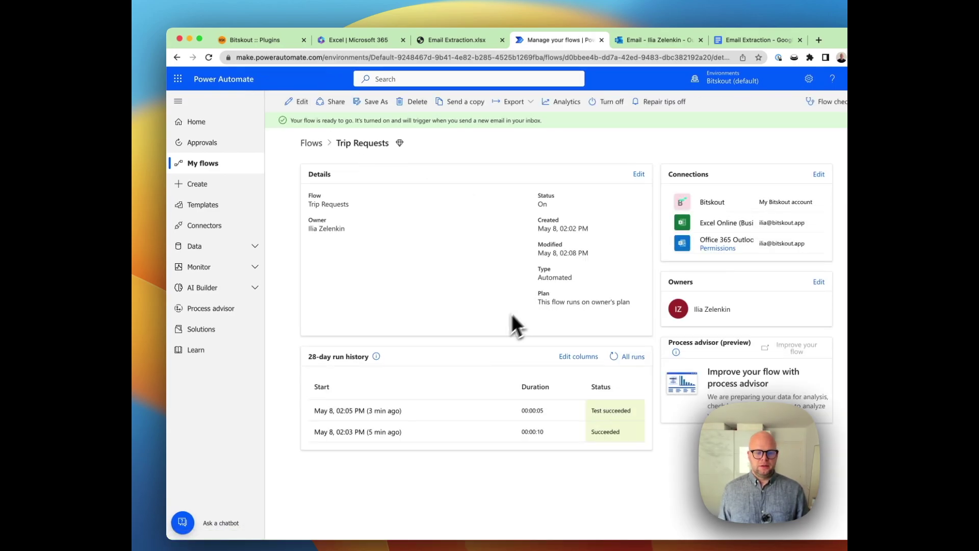
- Inspect the latest run's plugin outputs (Munich to Nice, 07.08.2023–11.08.2023), then return to the overview
click(372, 413)
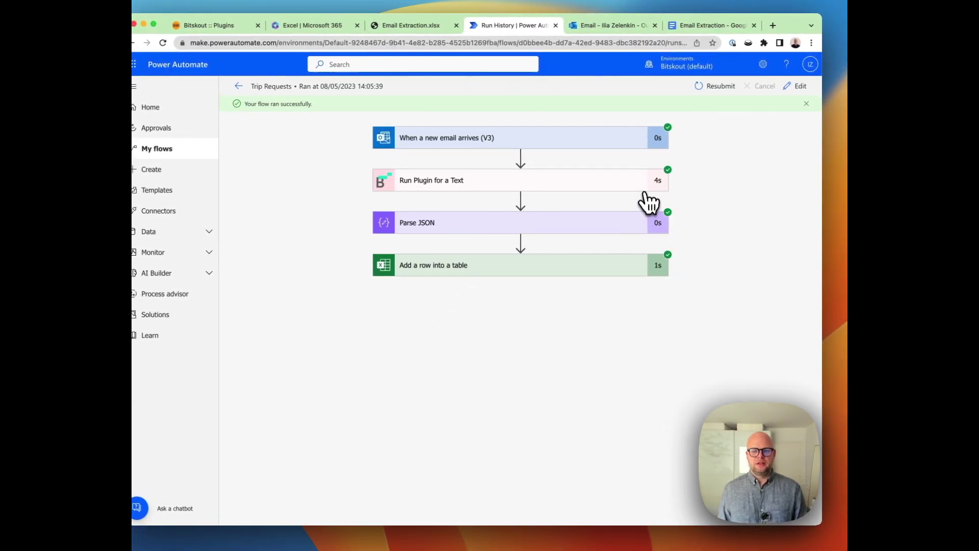
click(649, 184)
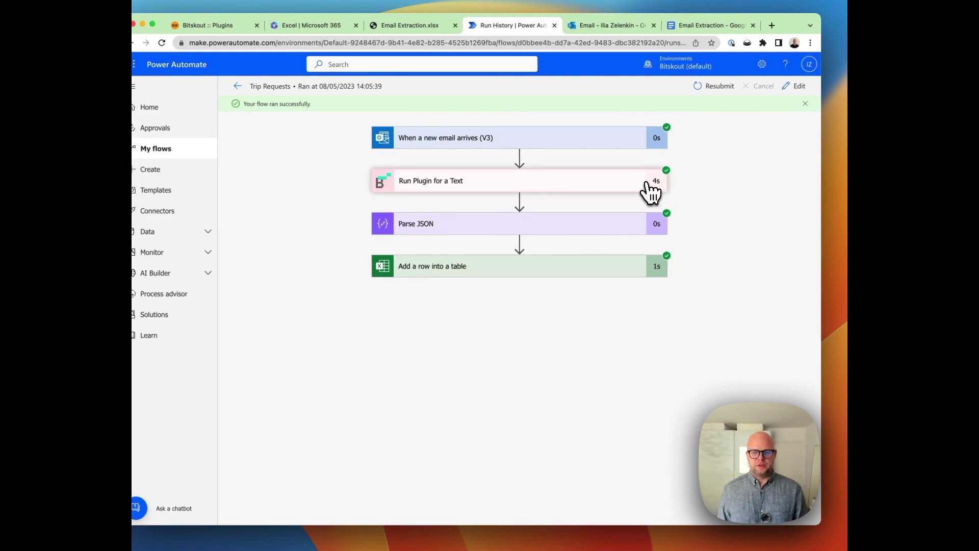
click(489, 190)
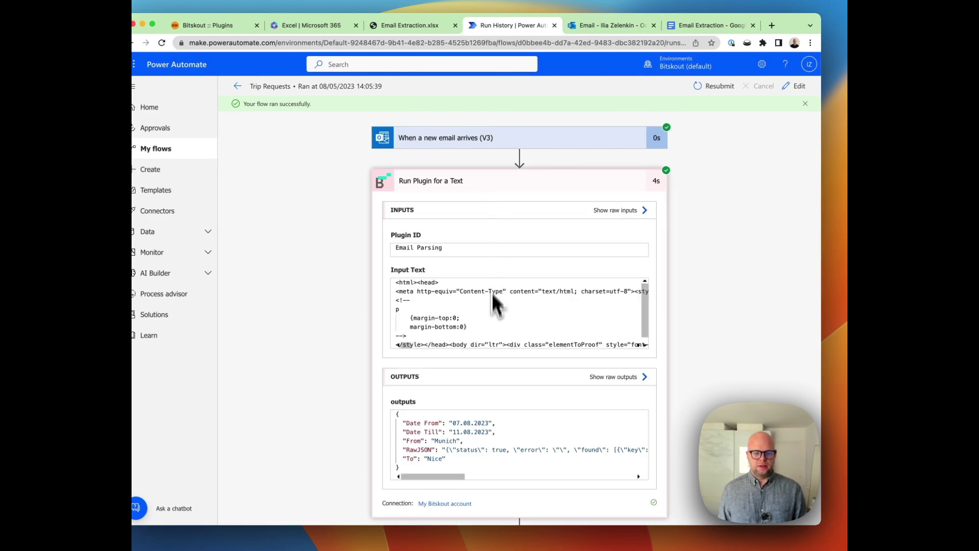
scroll(489, 362, down, 2)
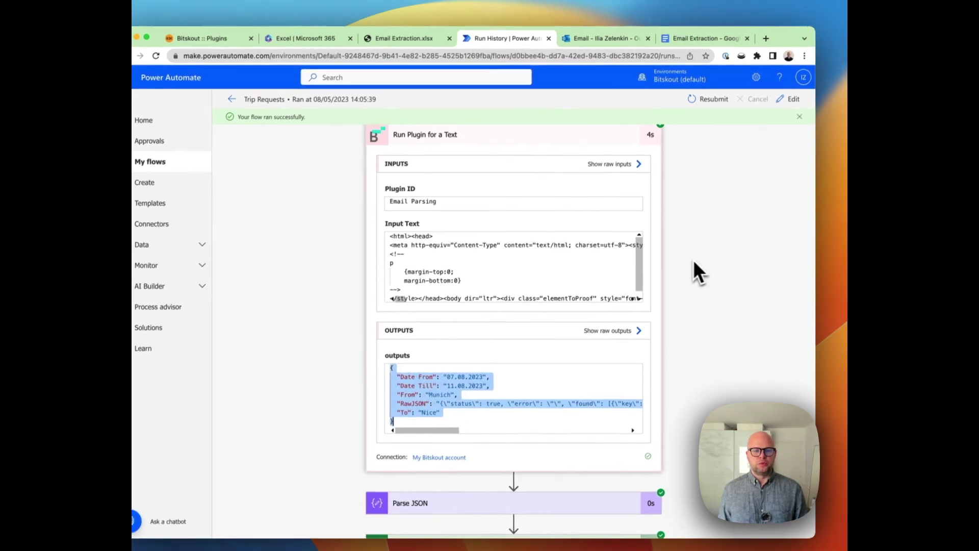
click(237, 85)
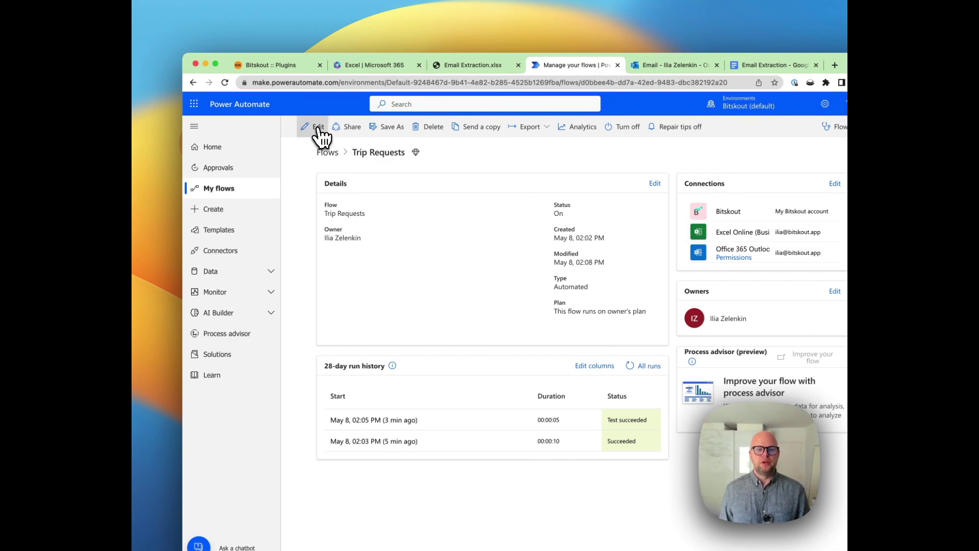
- Edit the flow and add a Parse JSON action right after the Run Plugin for a Text step
click(317, 127)
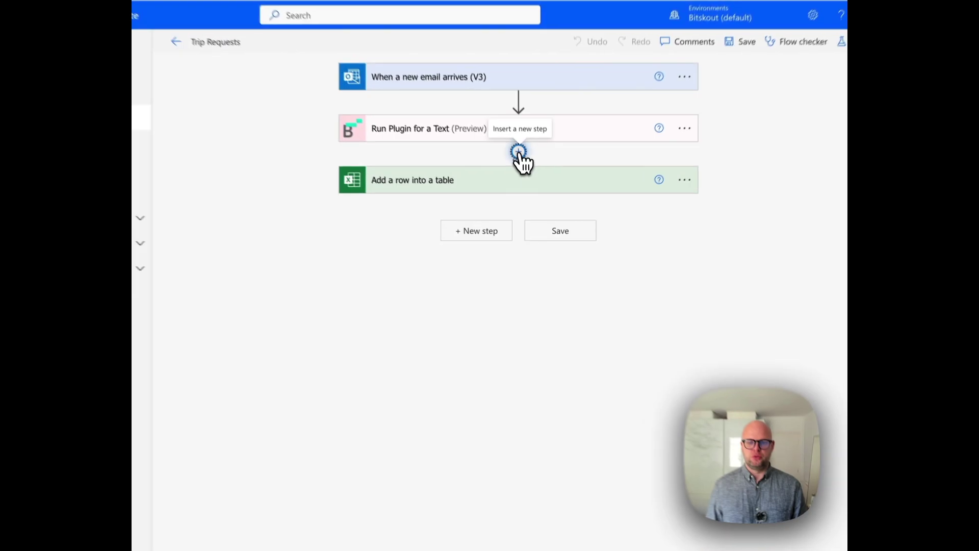
click(532, 195)
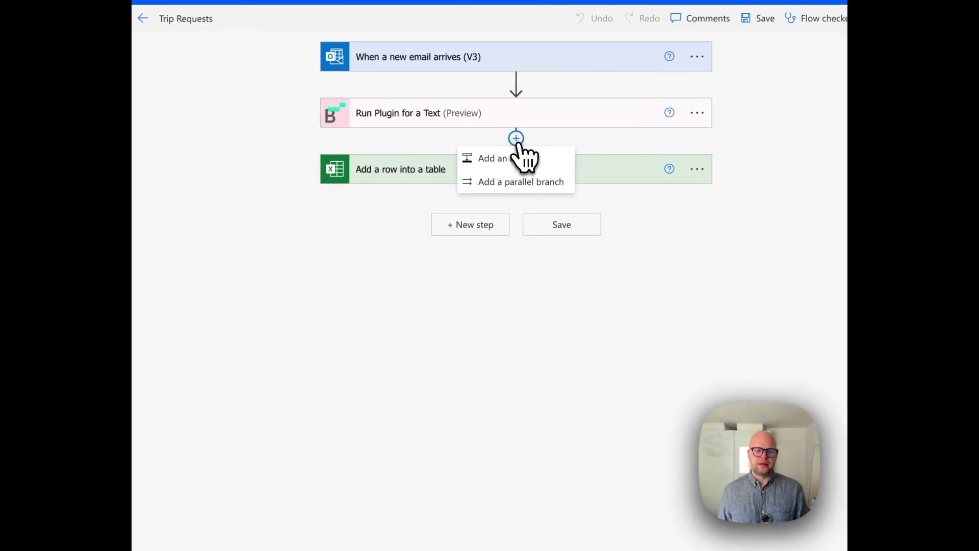
click(518, 159)
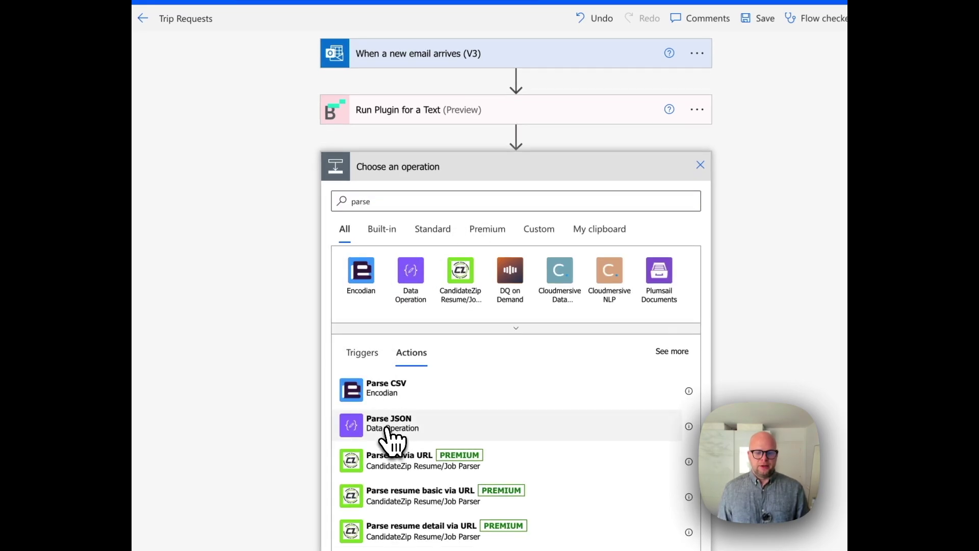
click(391, 426)
- Set Parse JSON Content to the plugin's outputs and generate its schema from the pasted sample JSON
click(499, 199)
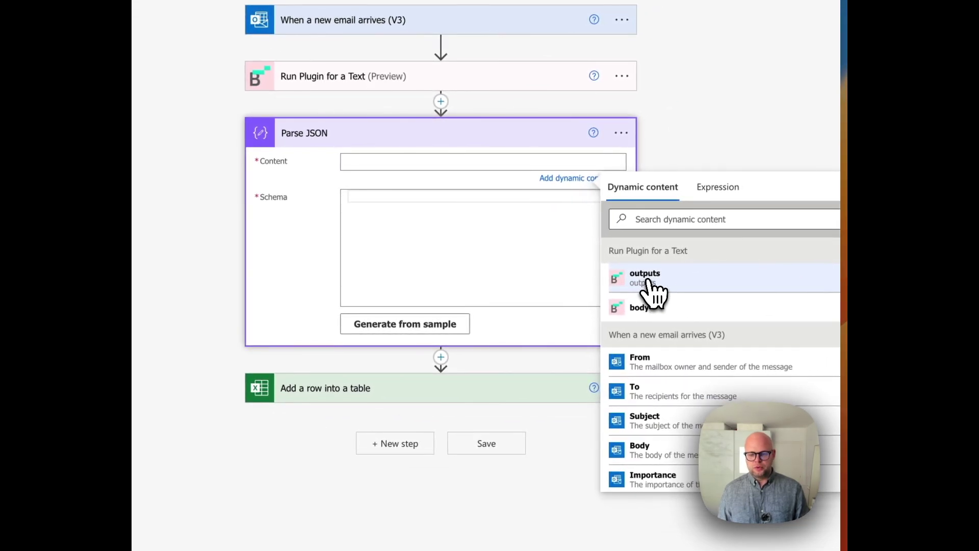
click(652, 290)
click(455, 246)
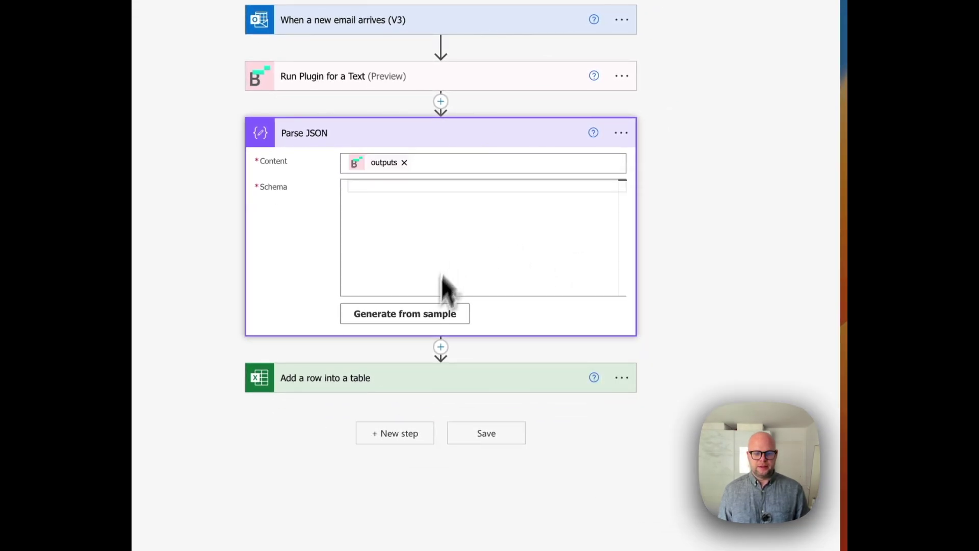
click(427, 321)
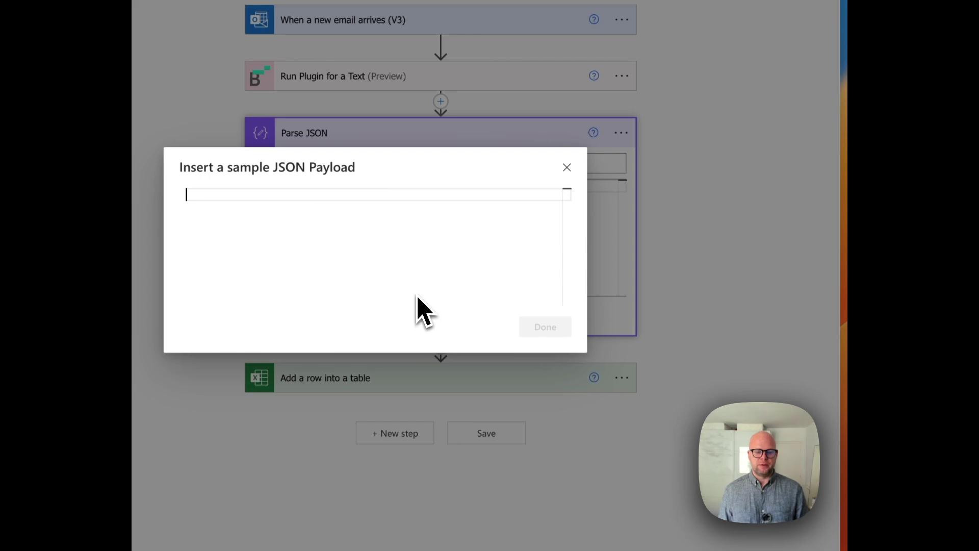
key(super+v)
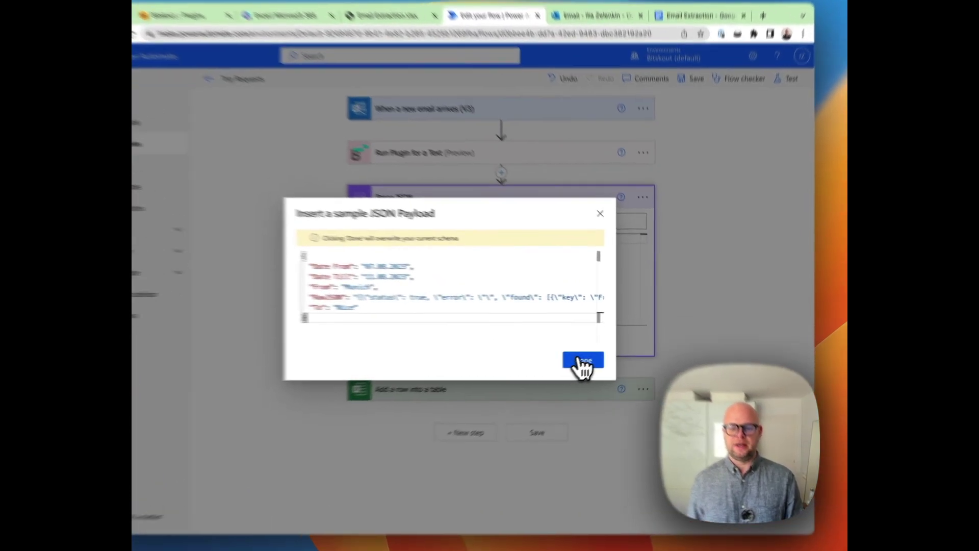
click(601, 354)
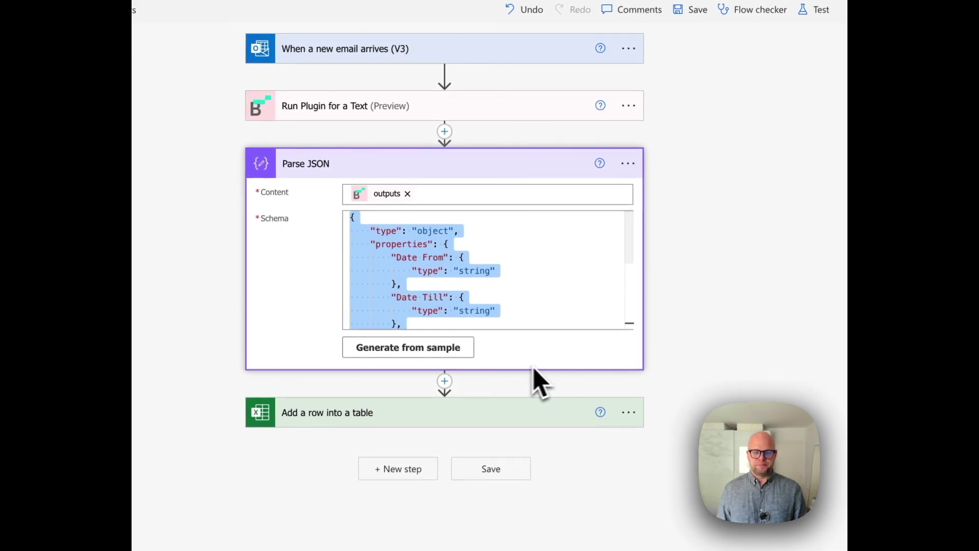
- Map the Excel step's From and To columns to the parsed From and To values
scroll(510, 312, down, 5)
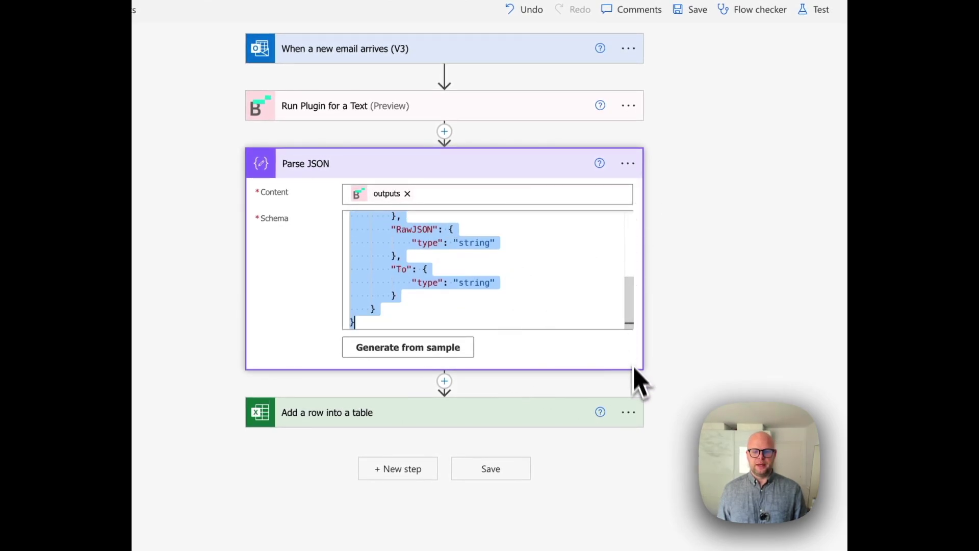
click(489, 416)
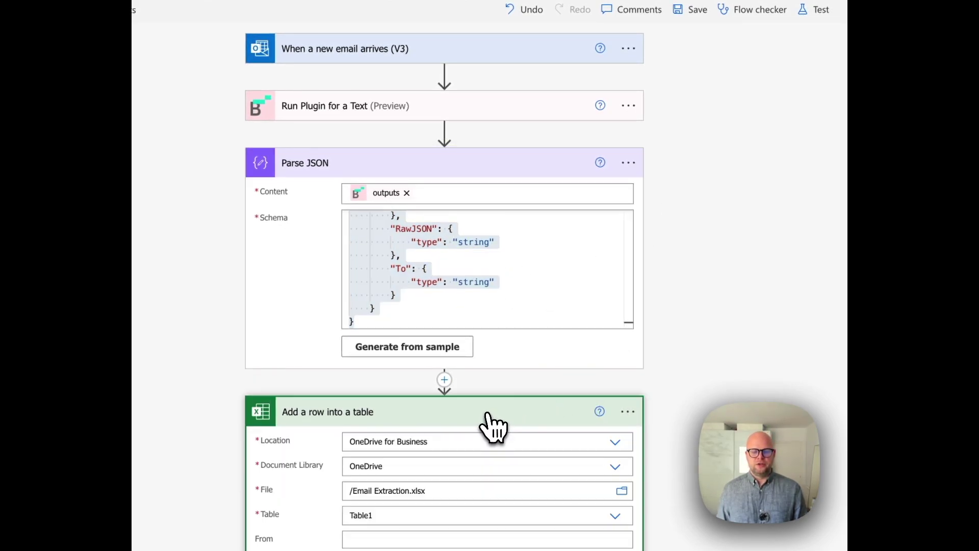
scroll(489, 352, down, 2)
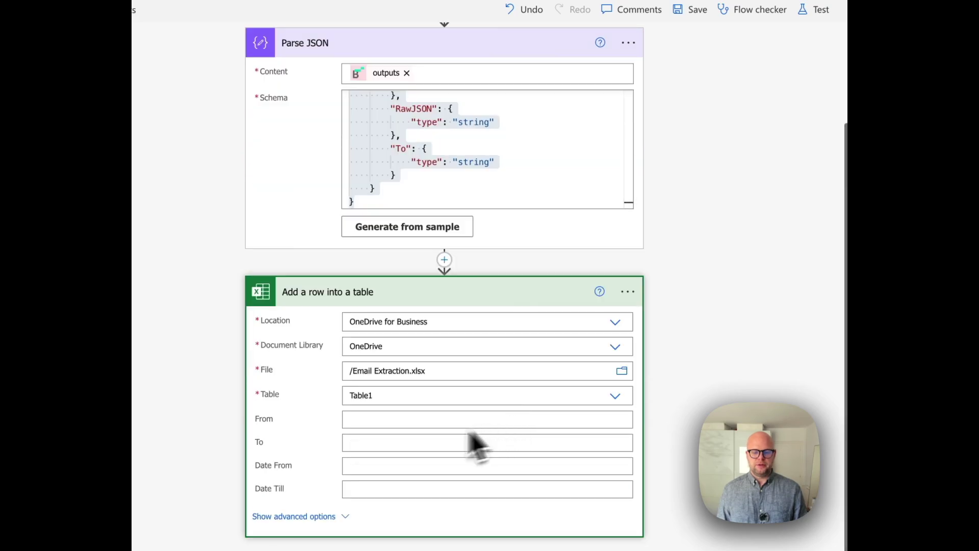
click(389, 421)
scroll(637, 489, down, 3)
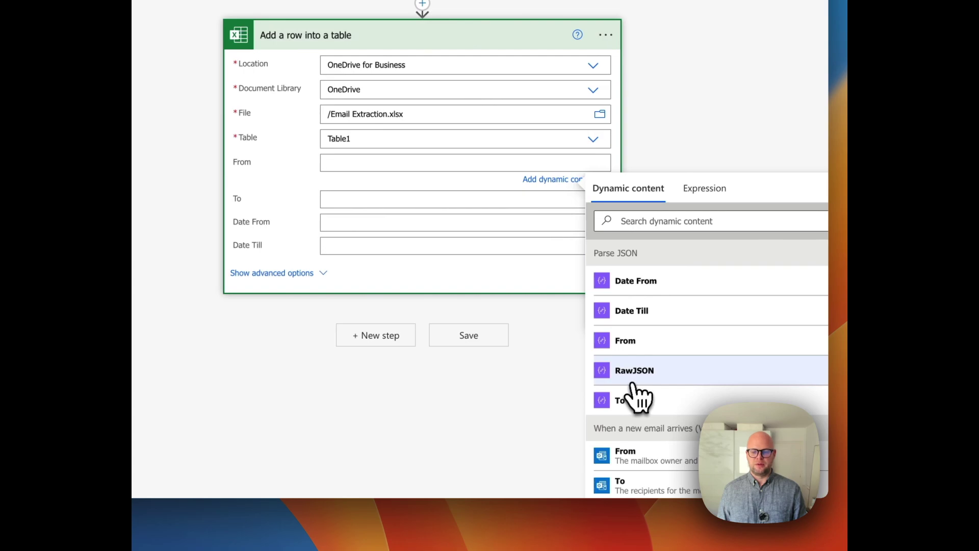
click(658, 341)
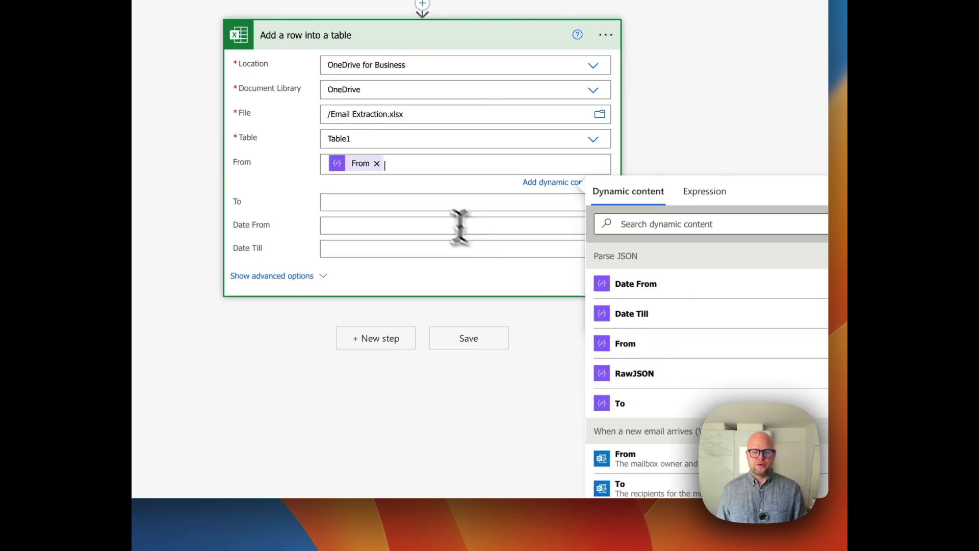
click(450, 203)
click(680, 441)
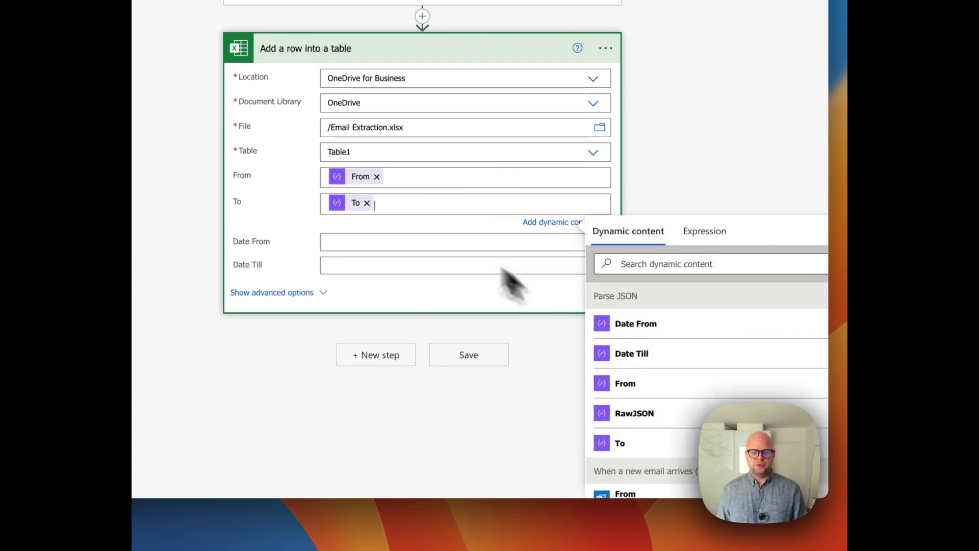
- Map the Date From and Date Till columns to the parsed start and end dates
click(404, 243)
click(610, 360)
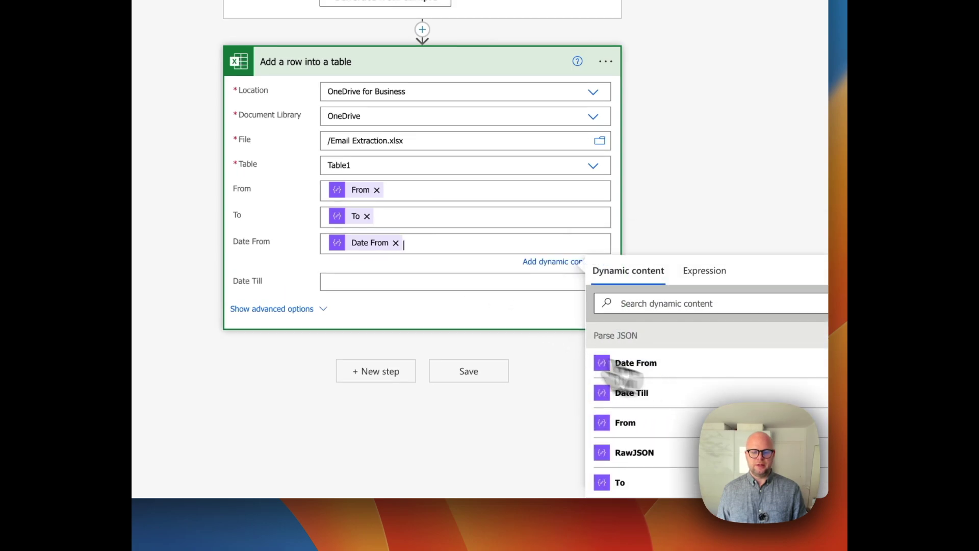
click(407, 280)
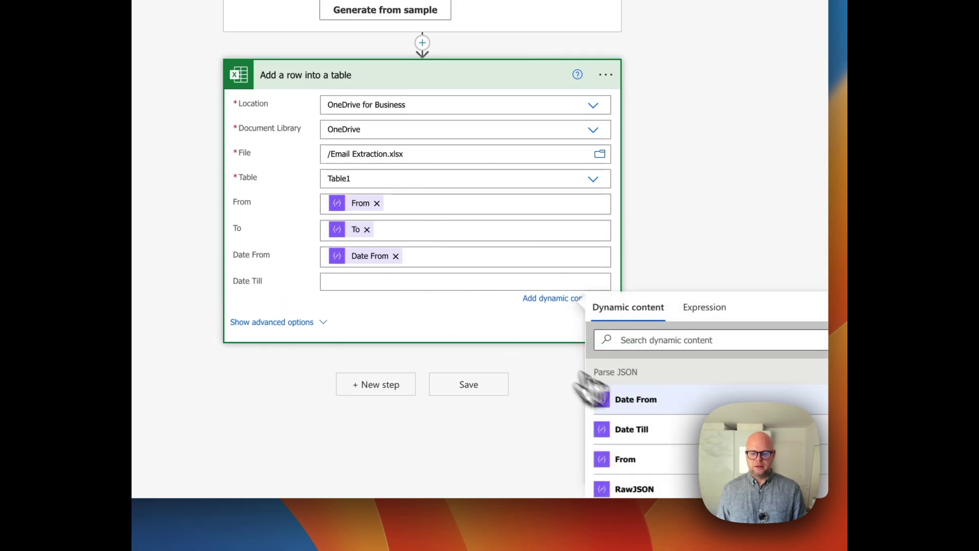
click(655, 431)
click(510, 353)
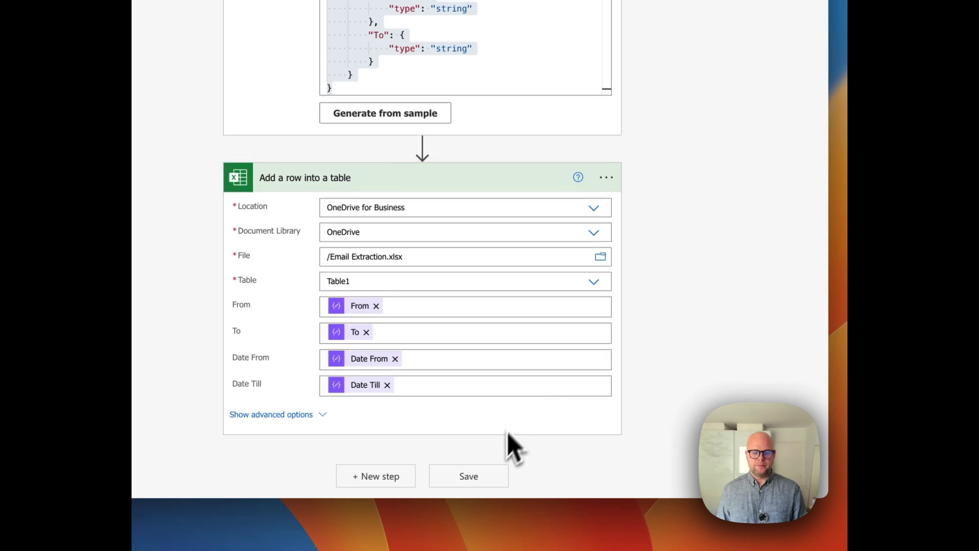
scroll(482, 498, up, 1)
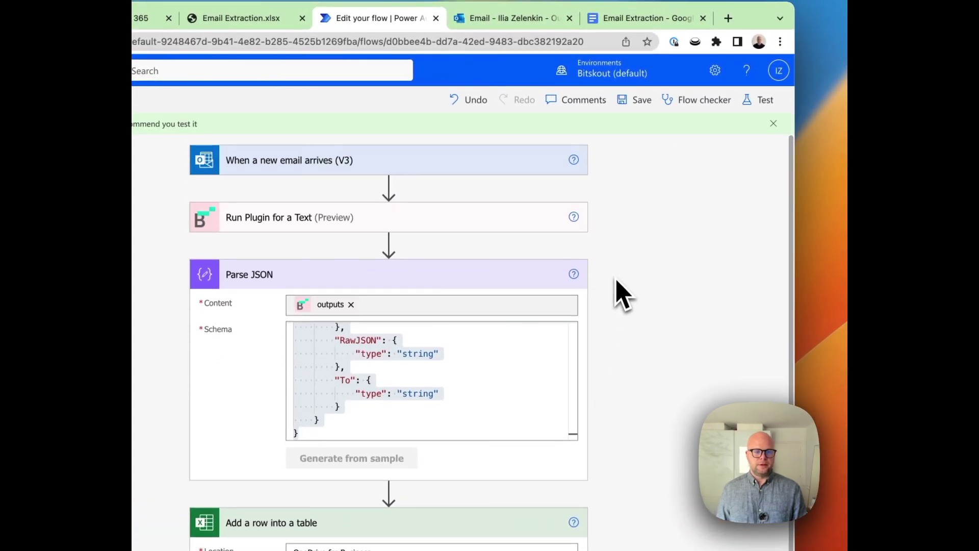
- Test the flow with the recently used trigger and check the new Munich–Nice row in Email Extraction.xlsx
click(756, 100)
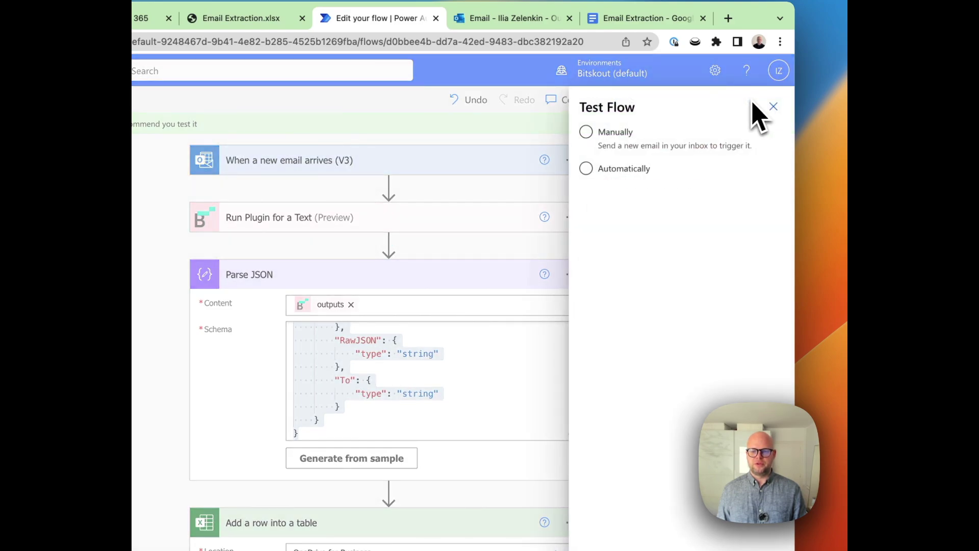
click(587, 169)
click(607, 192)
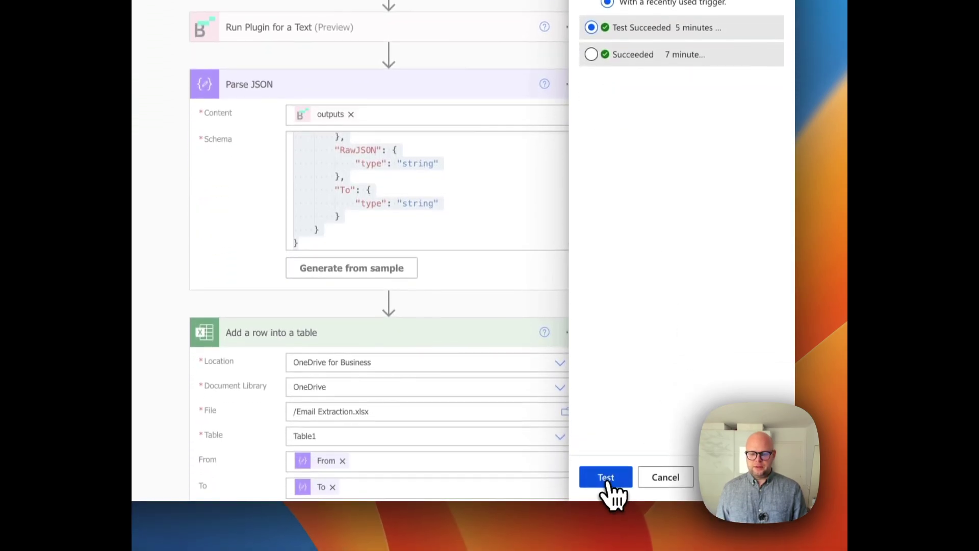
click(612, 477)
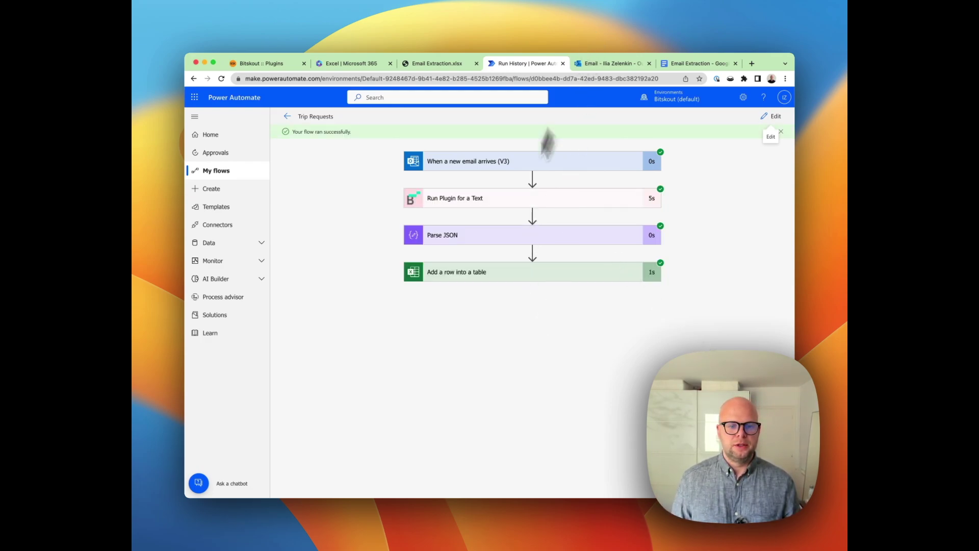
click(406, 64)
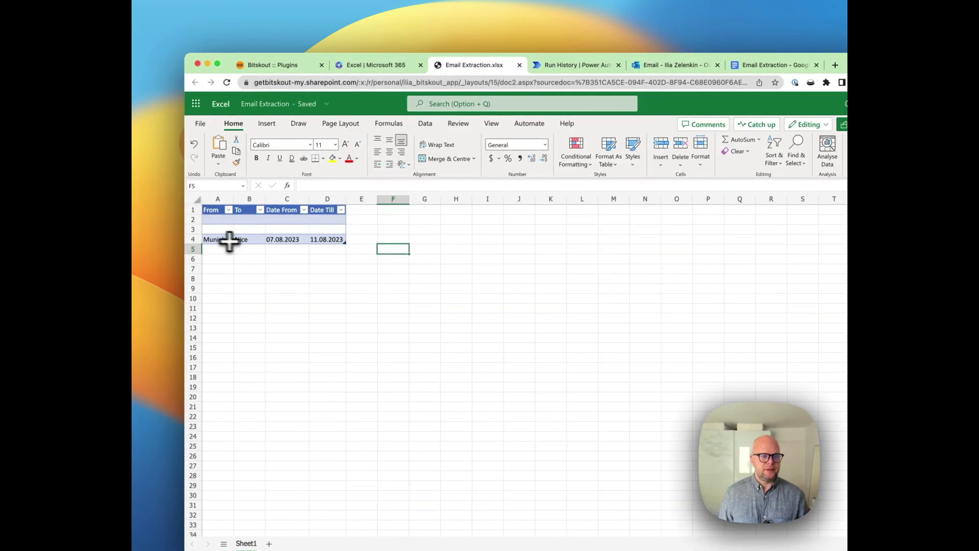
drag(228, 241, 324, 236)
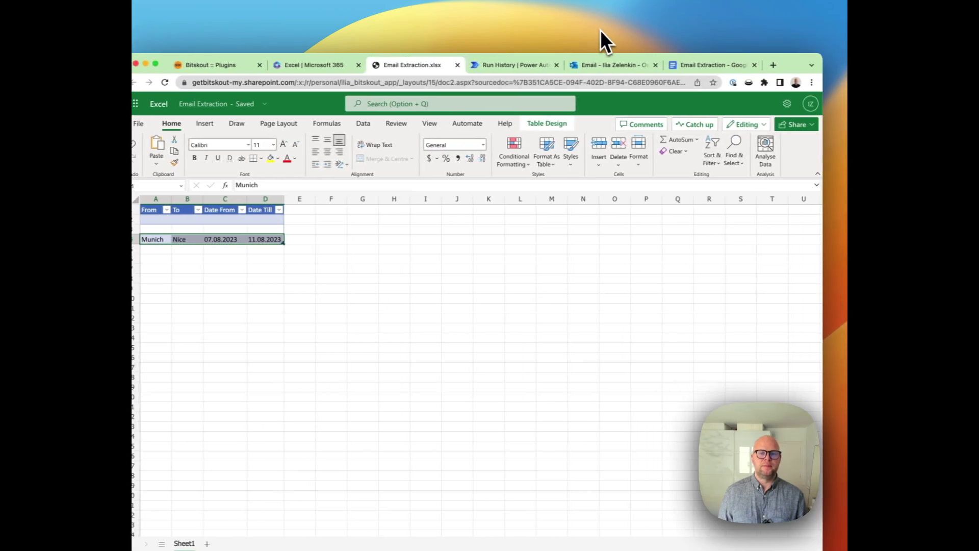
- Go back to the Trip Requests run page showing all four steps succeeded
click(499, 69)
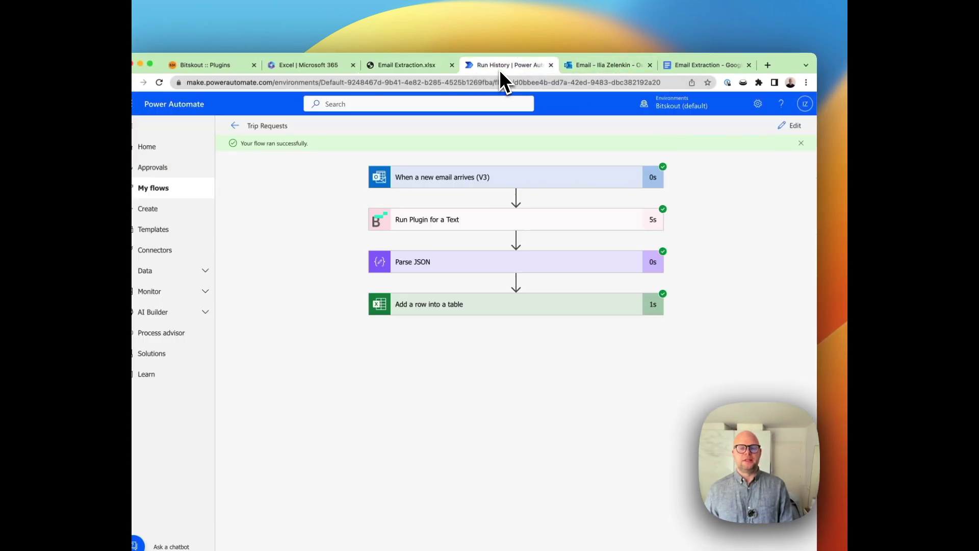